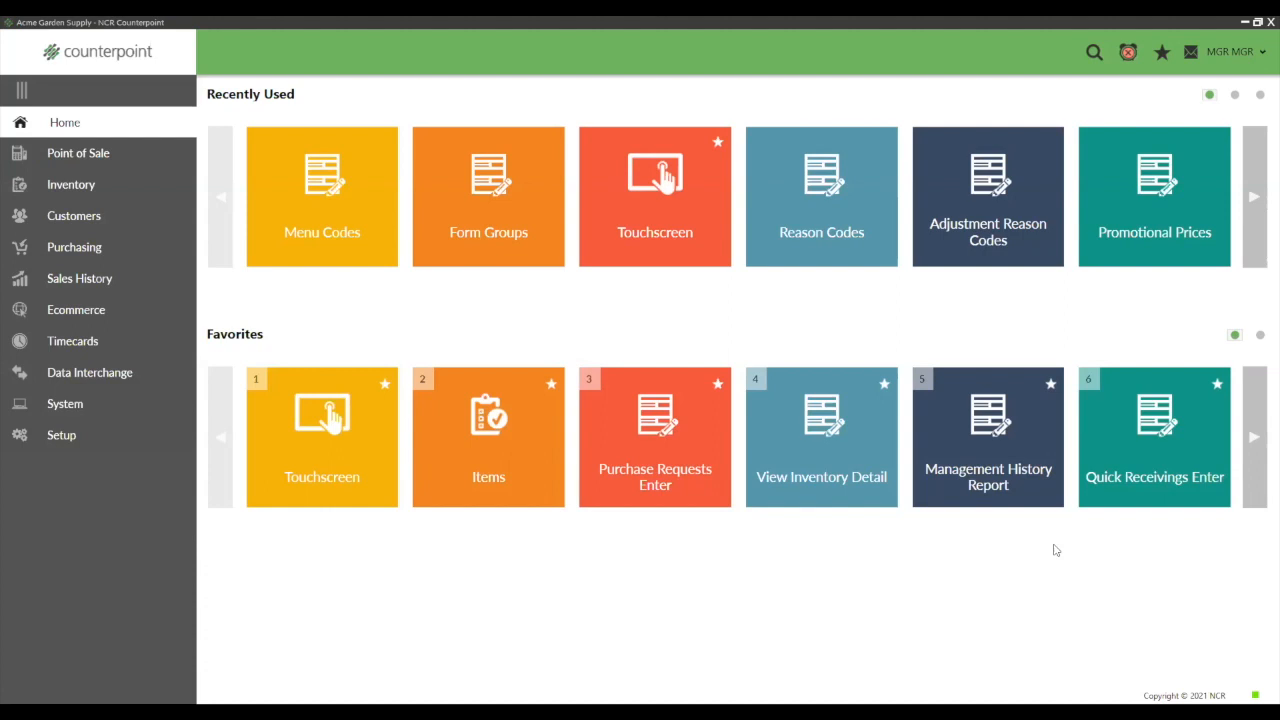
# - Open the Customers maintenance form, look through the first customer records, and close the form
pyautogui.click(86, 224)
pyautogui.click(283, 194)
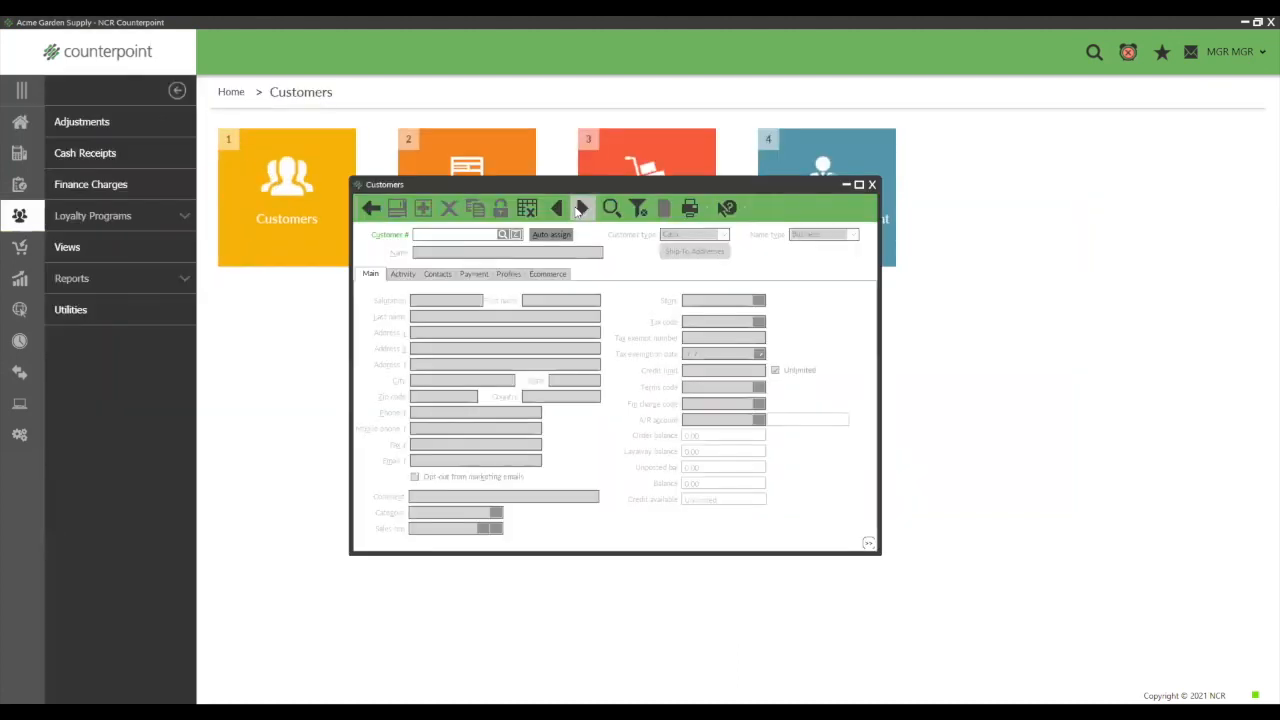
pyautogui.click(582, 208)
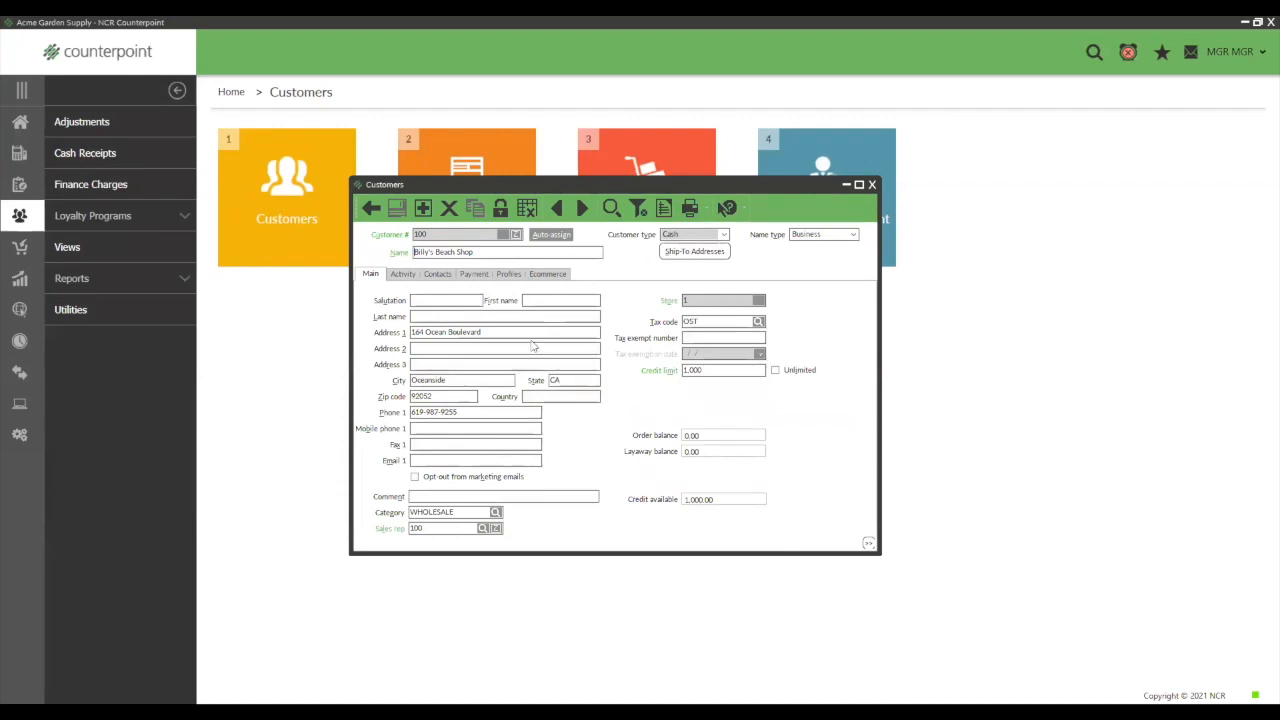
pyautogui.click(582, 208)
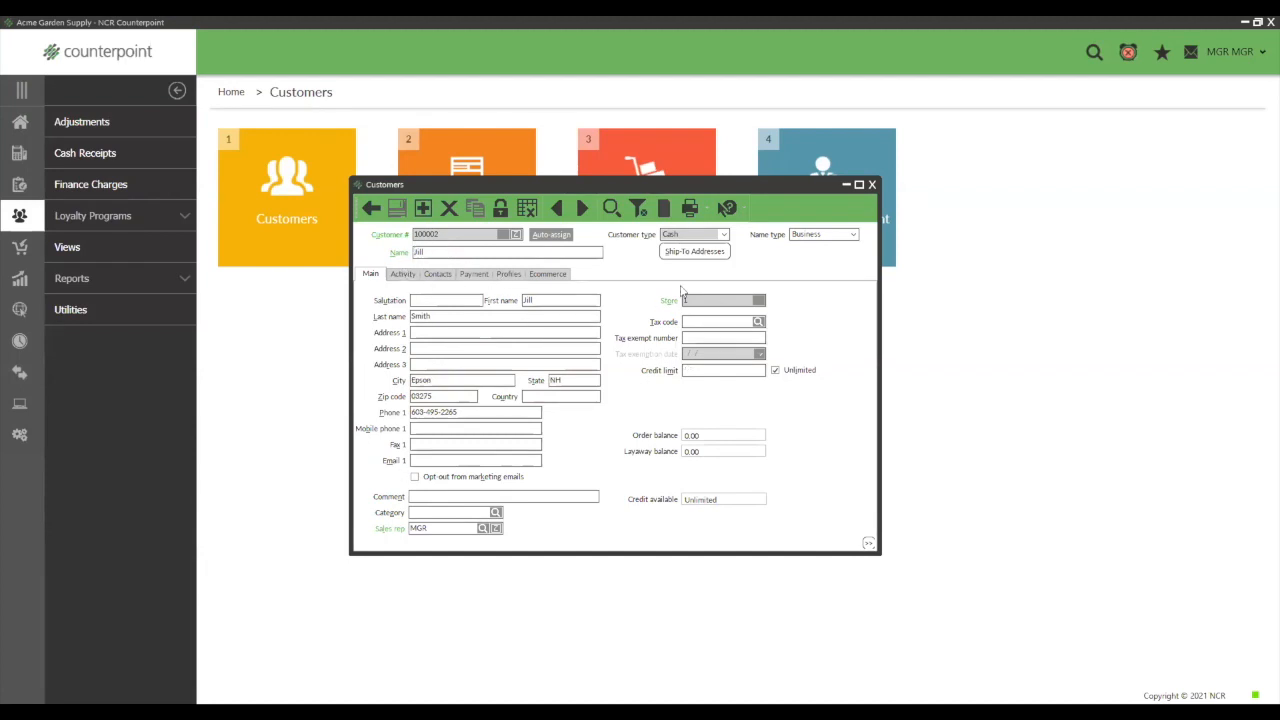
pyautogui.click(873, 186)
# - Open Touchscreen ticket entry from the Point of Sale tickets area
pyautogui.click(19, 122)
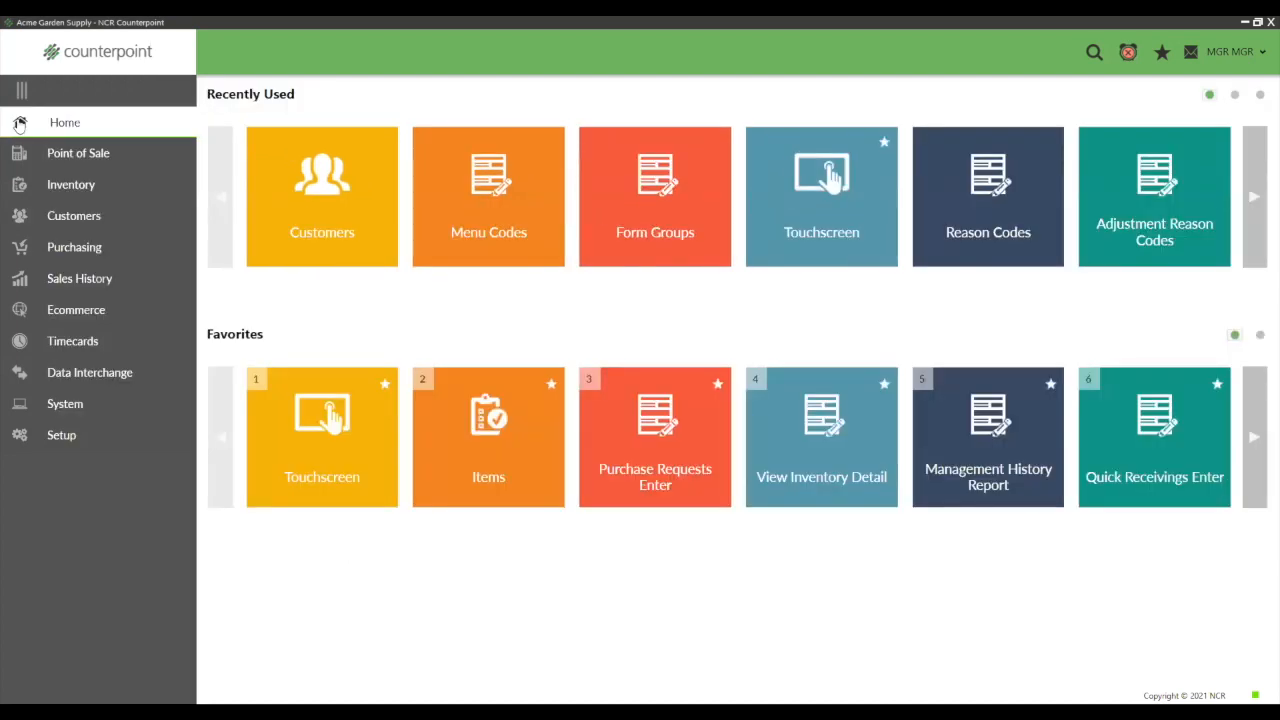
pyautogui.click(92, 152)
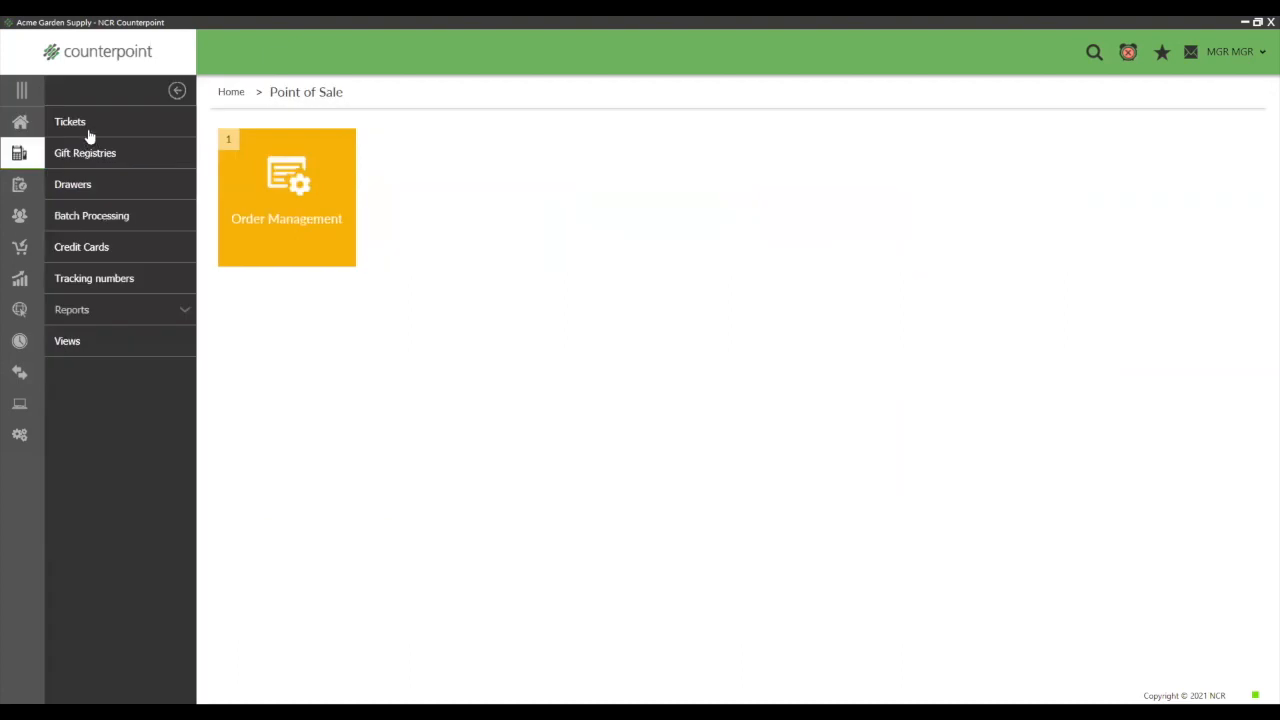
pyautogui.click(78, 125)
pyautogui.click(450, 245)
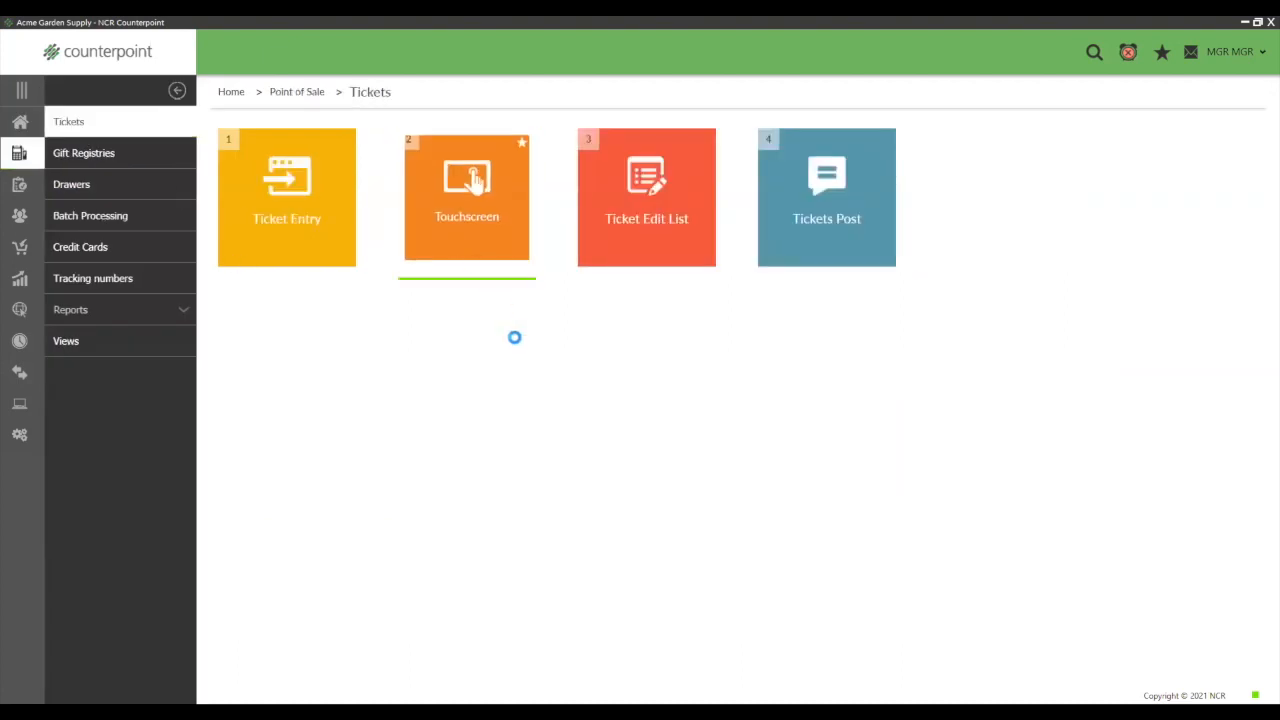
pyautogui.click(541, 449)
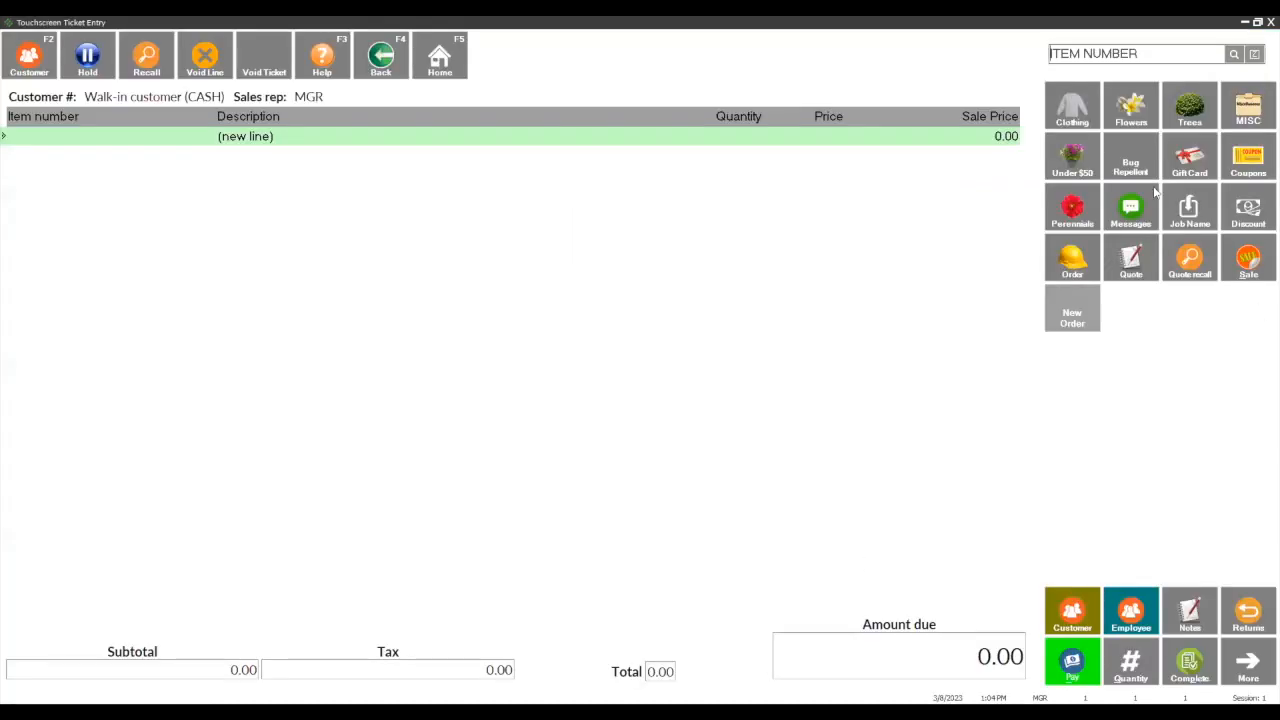
# - View the add-customer form from the ticket's customer lookup, discard it without saving, and put ticket entry away
pyautogui.click(1076, 615)
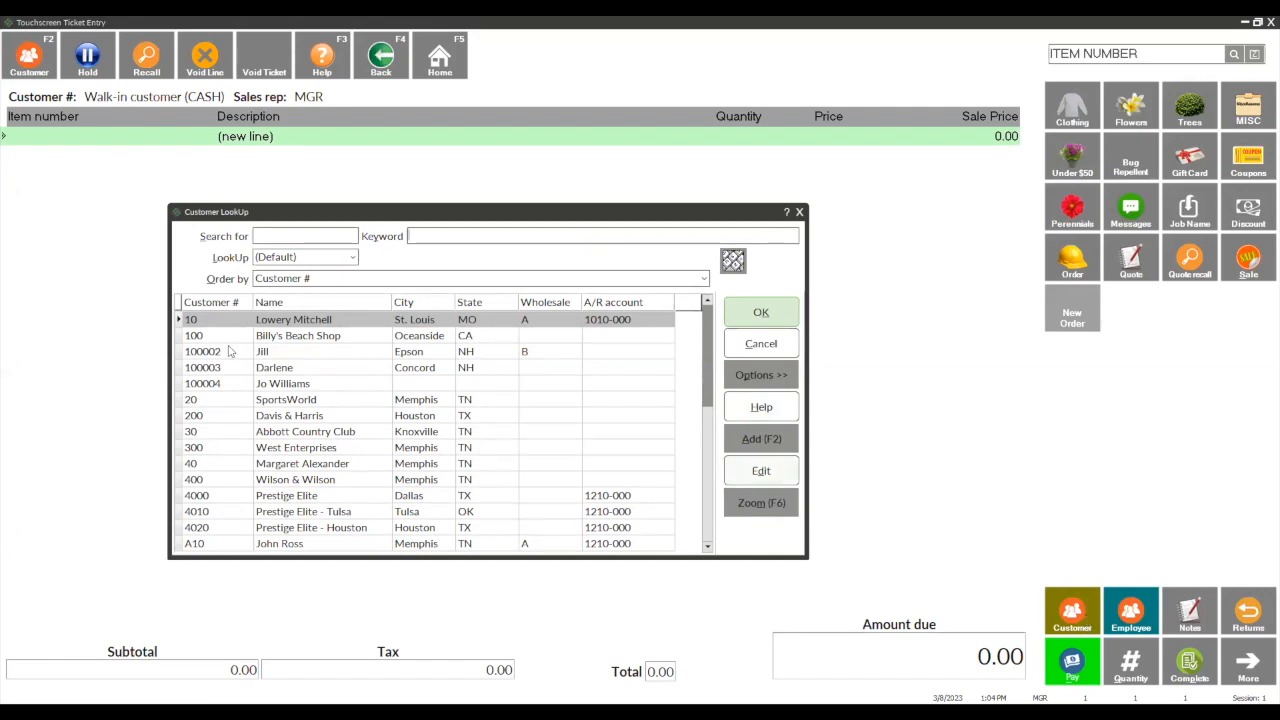
pyautogui.click(776, 443)
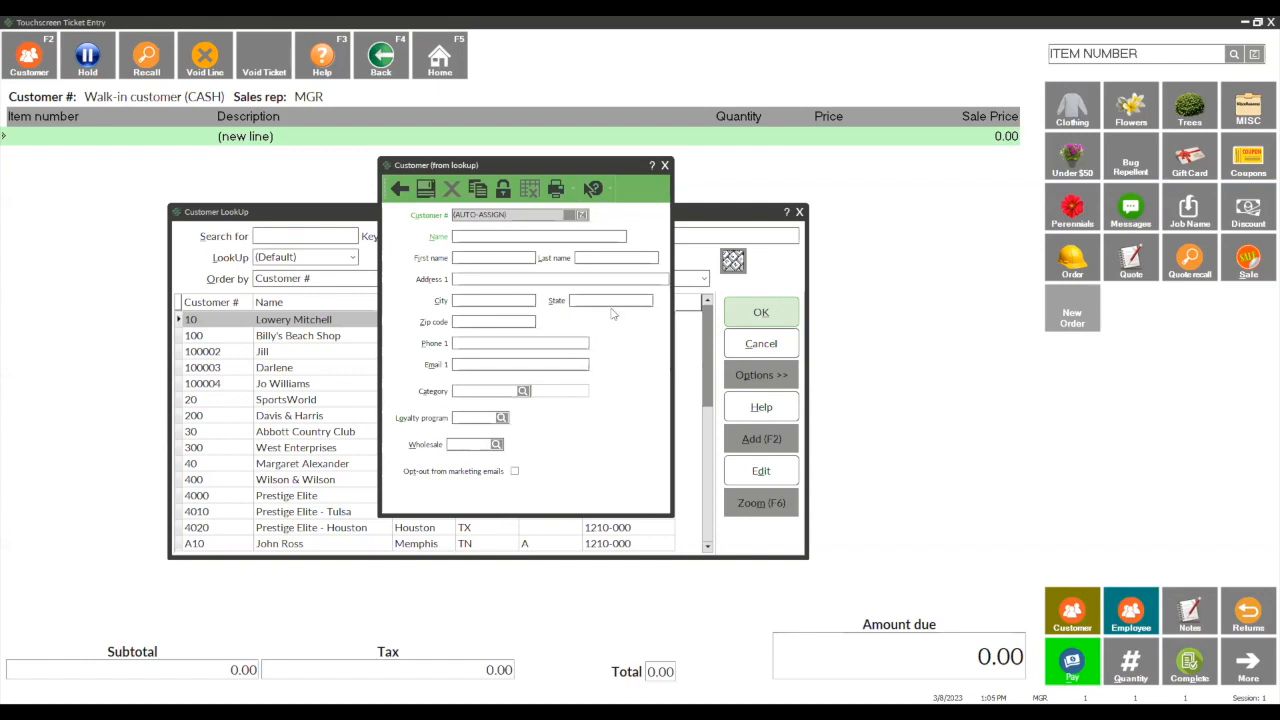
pyautogui.click(665, 166)
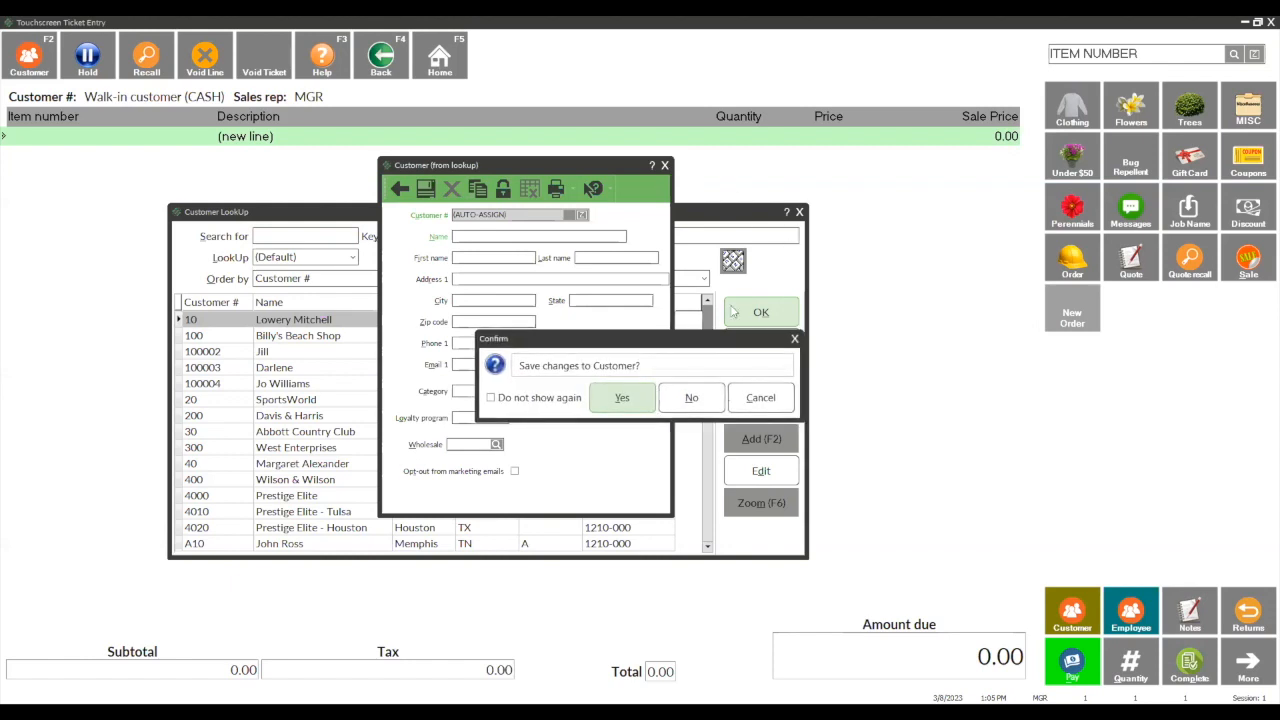
pyautogui.click(698, 408)
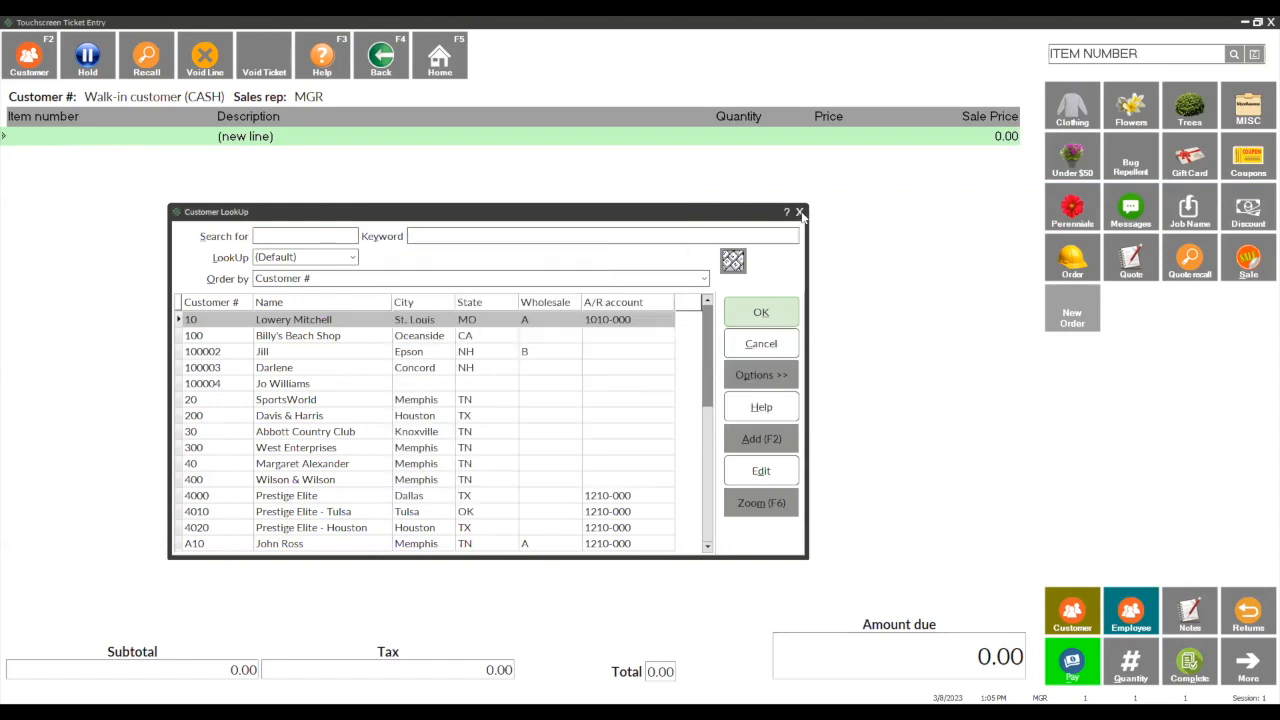
pyautogui.click(800, 213)
pyautogui.click(1244, 21)
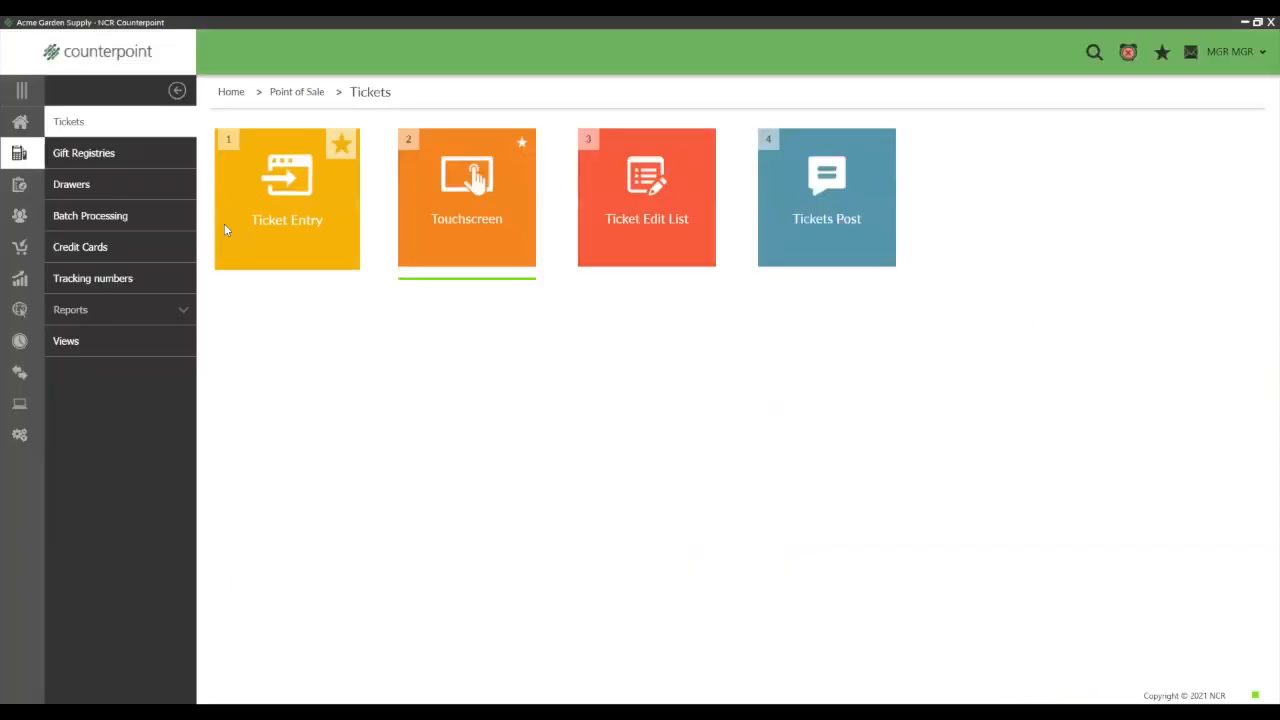
# - Return to the home page, search for "data di", and open the Data Dictionary
pyautogui.click(19, 124)
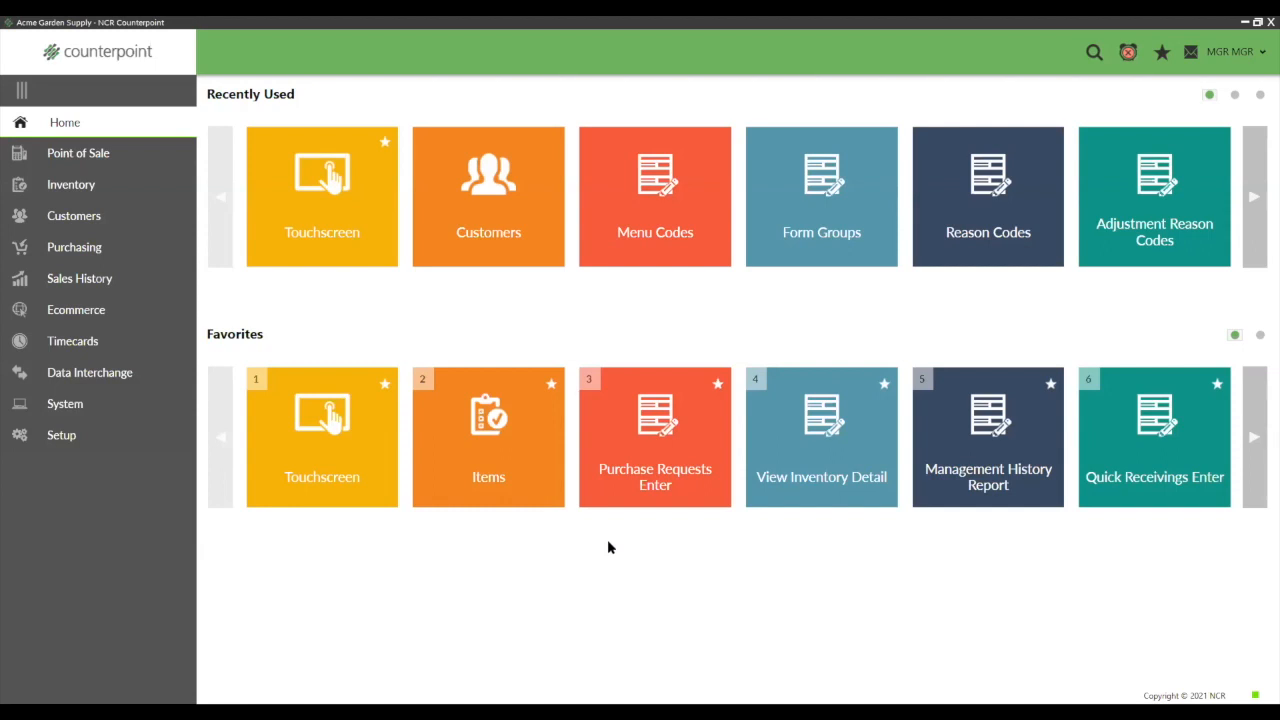
pyautogui.click(1094, 56)
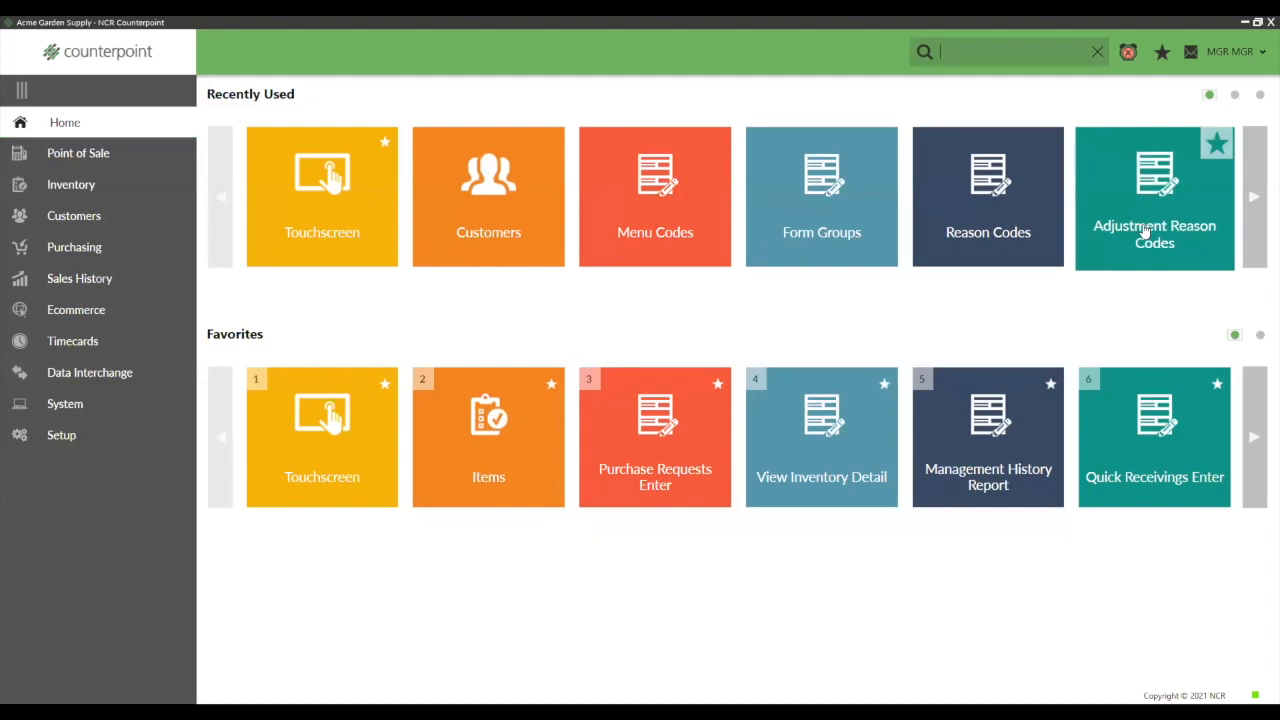
pyautogui.write('data di')
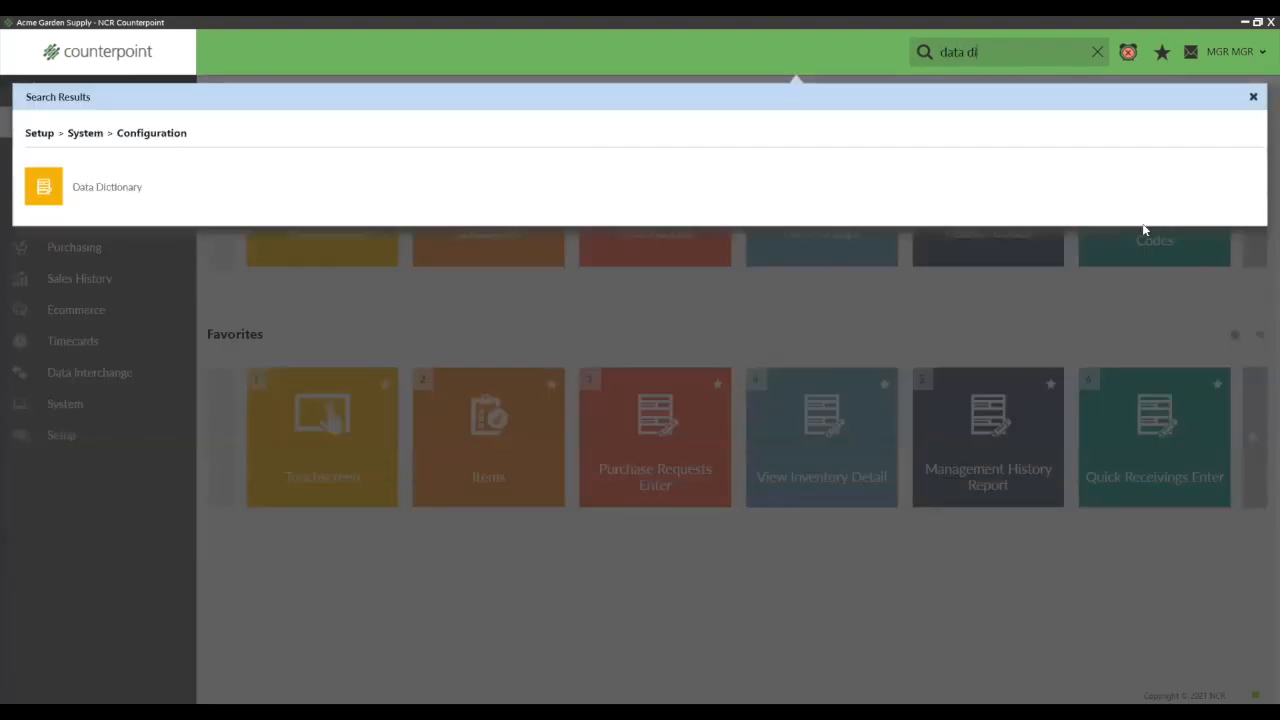
pyautogui.click(60, 186)
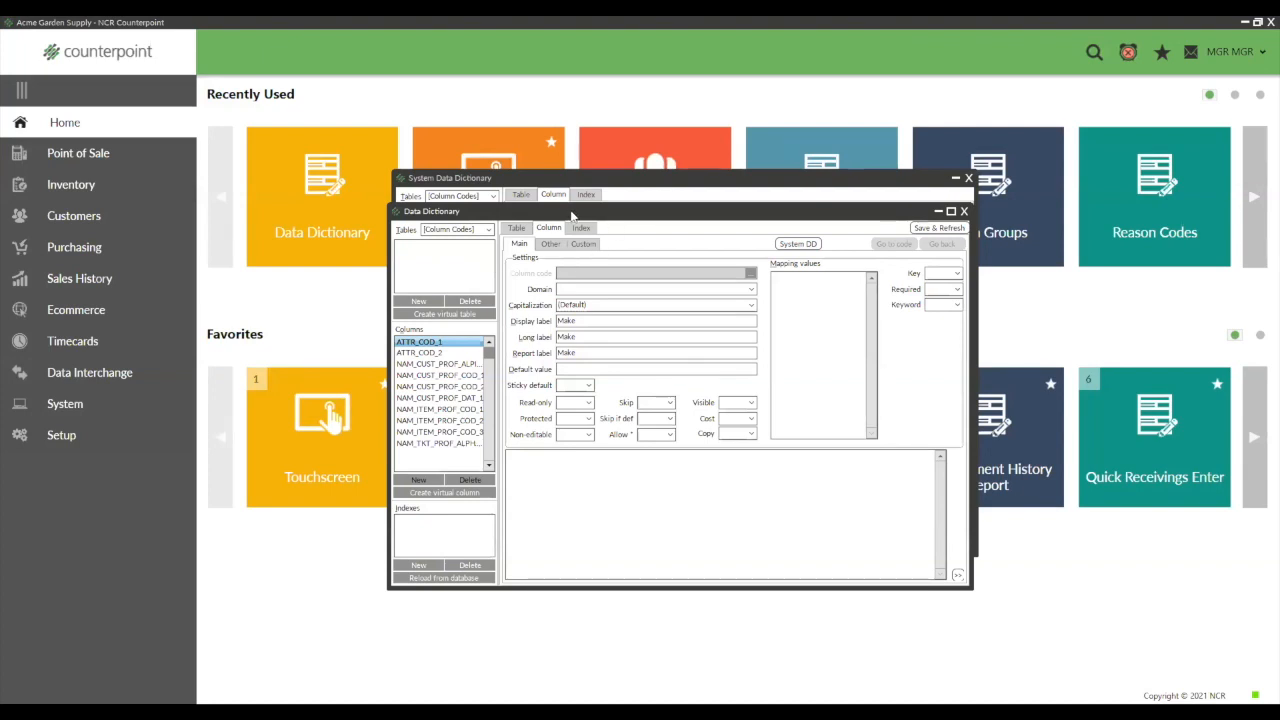
# - Show the AR tables in the Data Dictionary and open the settings of the AR_CUST table
pyautogui.moveTo(572, 215); pyautogui.dragTo(570, 179)
pyautogui.click(484, 196)
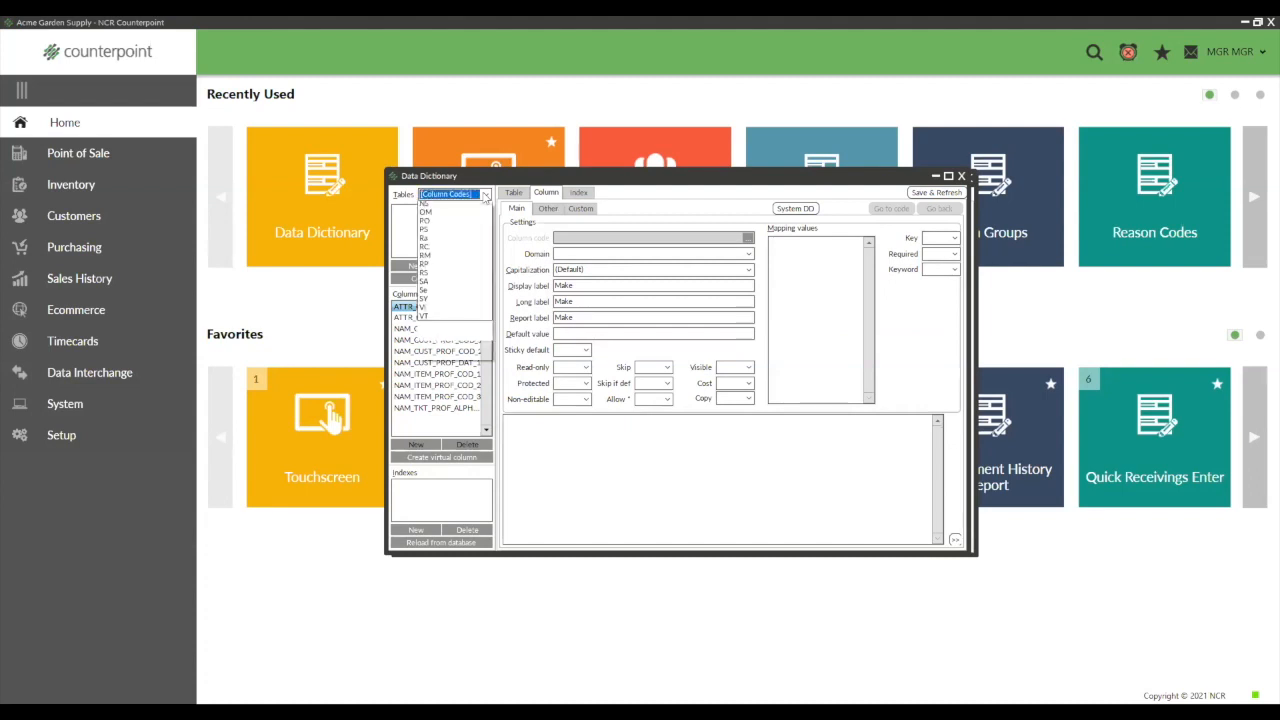
pyautogui.click(436, 233)
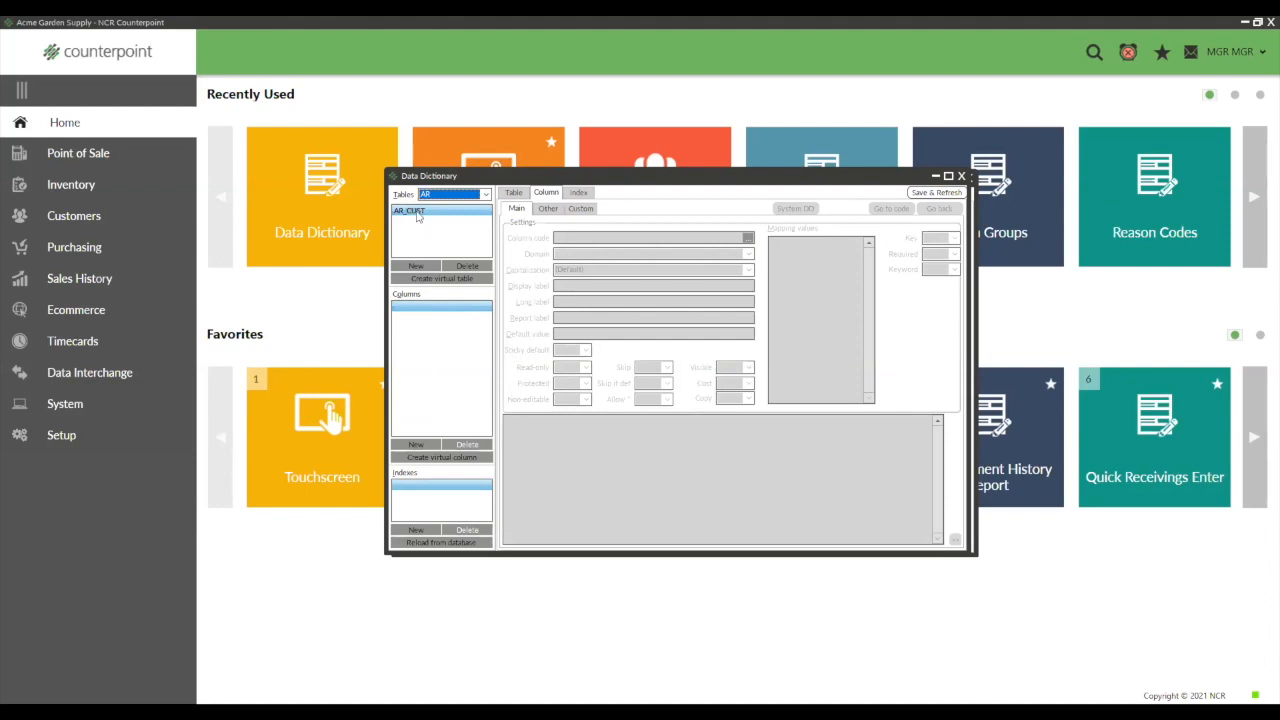
pyautogui.click(418, 212)
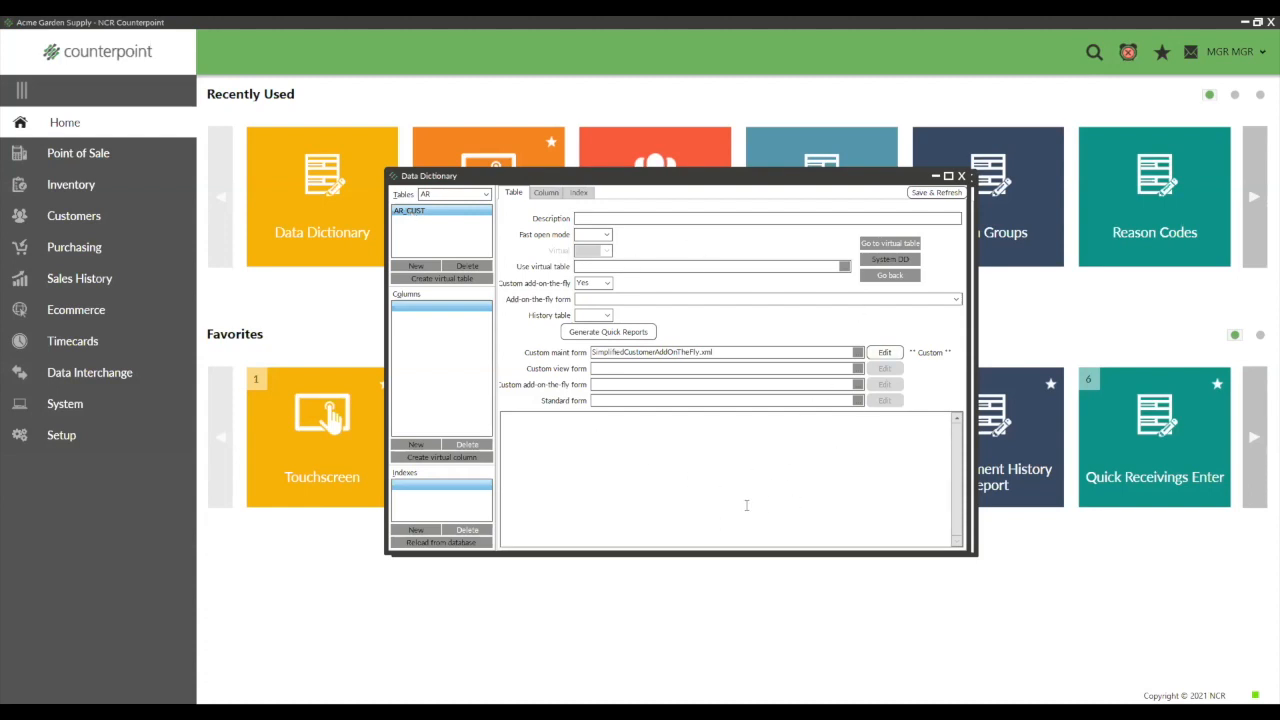
# - Check the AR_CUST table's custom add-on-the-fly setting and its custom maintenance form file name
pyautogui.click(601, 289)
pyautogui.click(583, 315)
pyautogui.moveTo(727, 351); pyautogui.dragTo(583, 352)
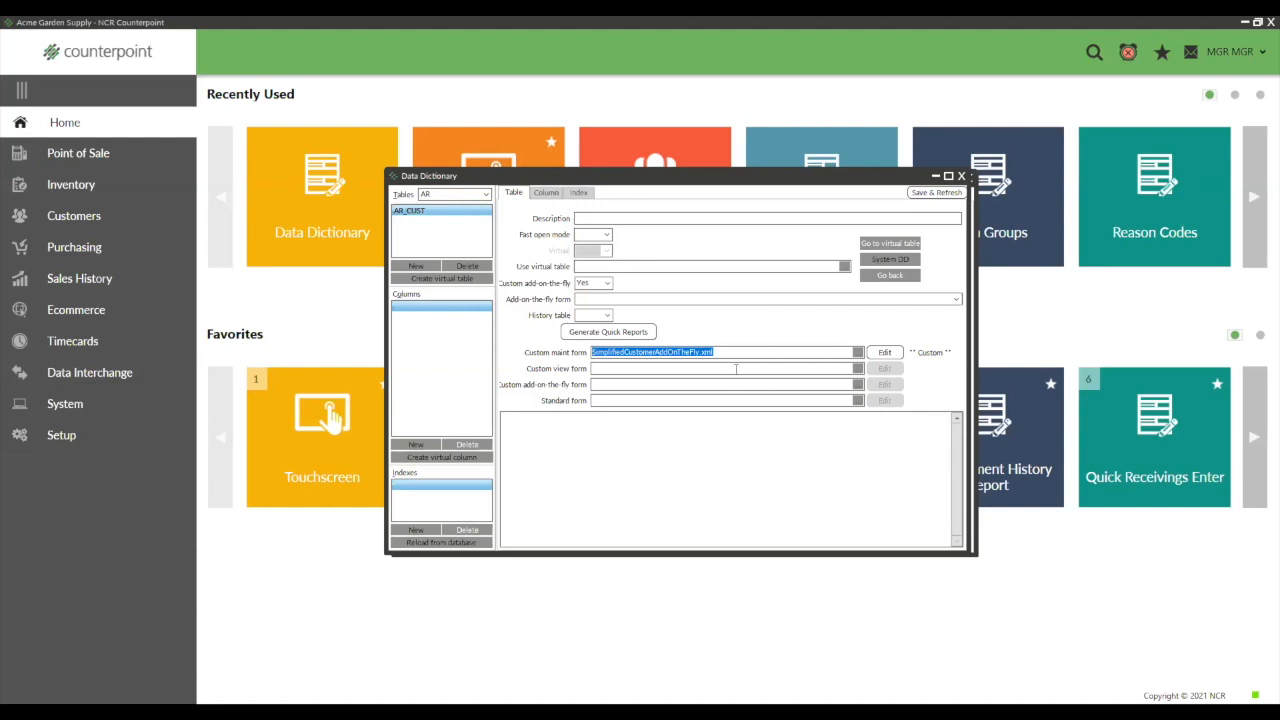
# - Browse for the custom maintenance form file in Program Files (x86), Radiant Systems, CounterPoint, CPSQL.1 on drive C
pyautogui.click(857, 353)
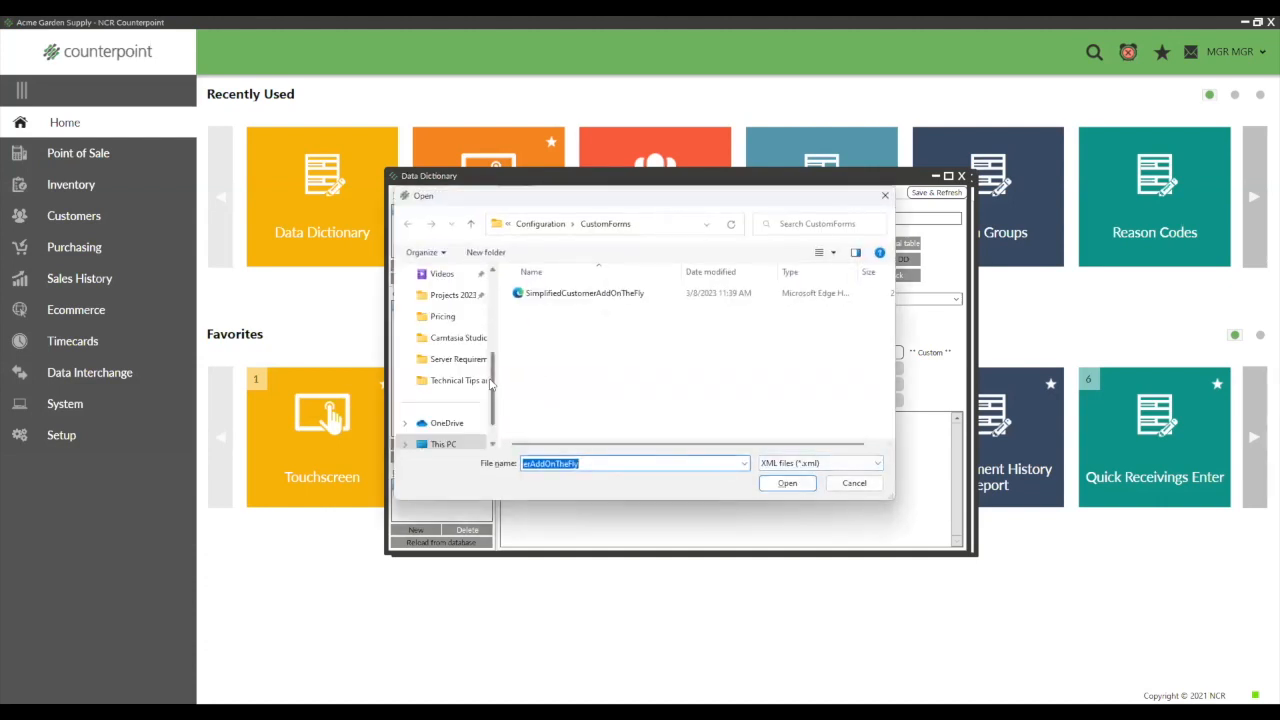
pyautogui.moveTo(491, 383); pyautogui.dragTo(492, 318)
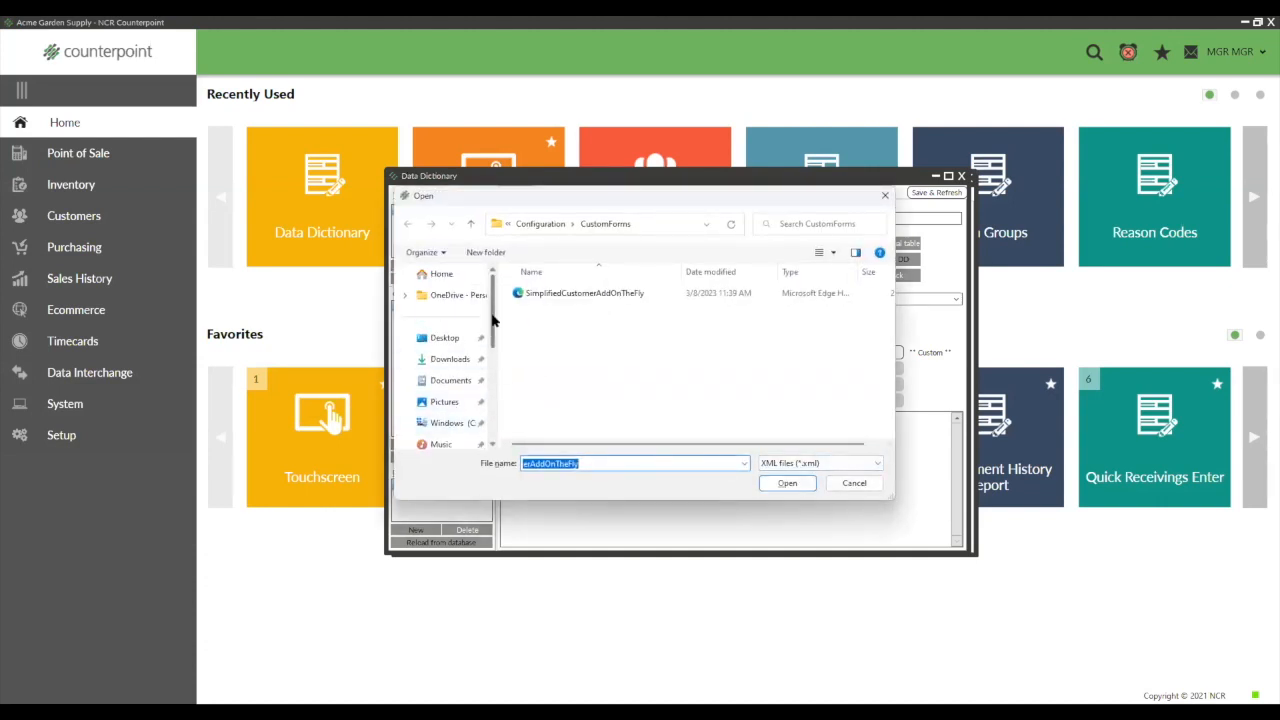
pyautogui.scroll(-1, 492, 318)
pyautogui.click(455, 338)
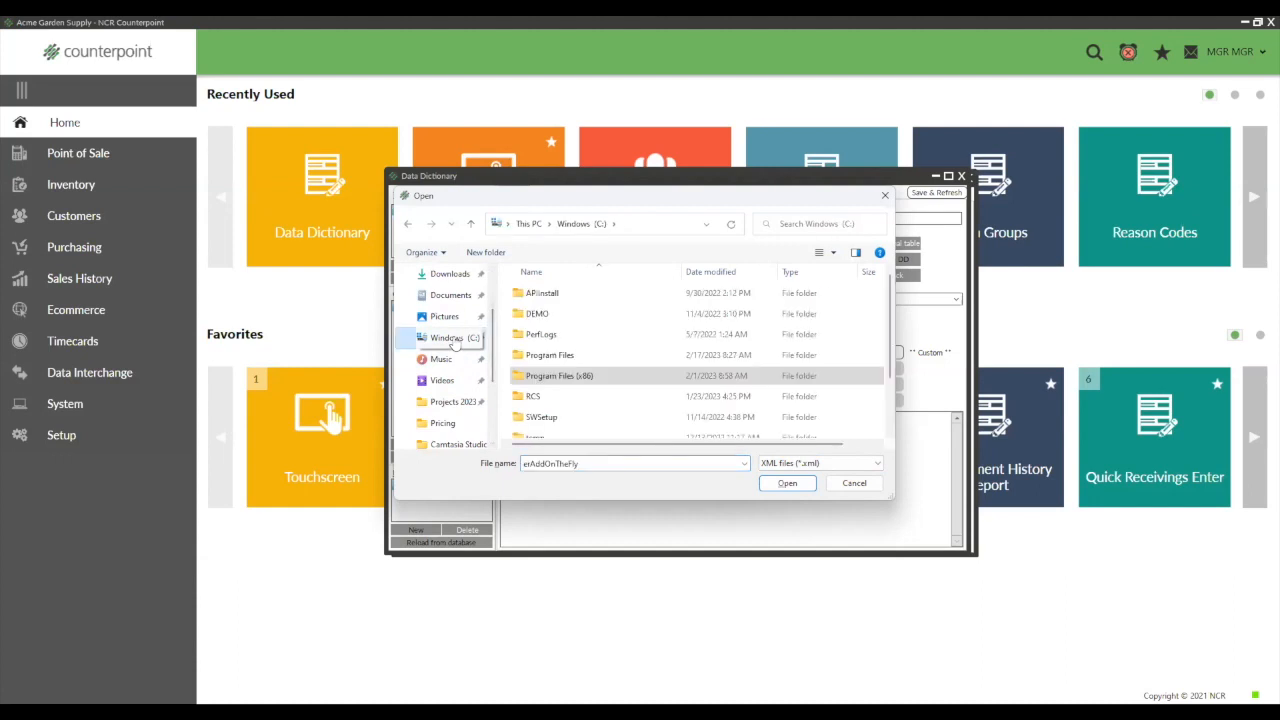
pyautogui.doubleClick(548, 377)
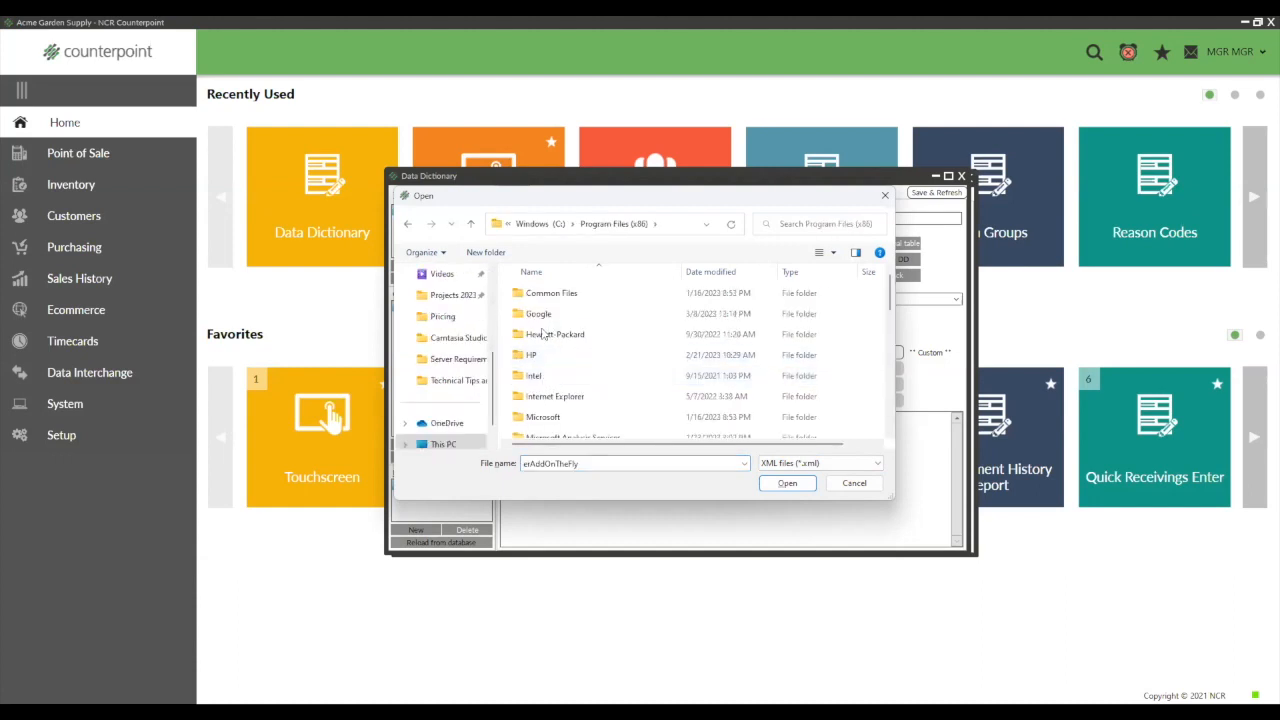
pyautogui.click(537, 337)
pyautogui.press('r')
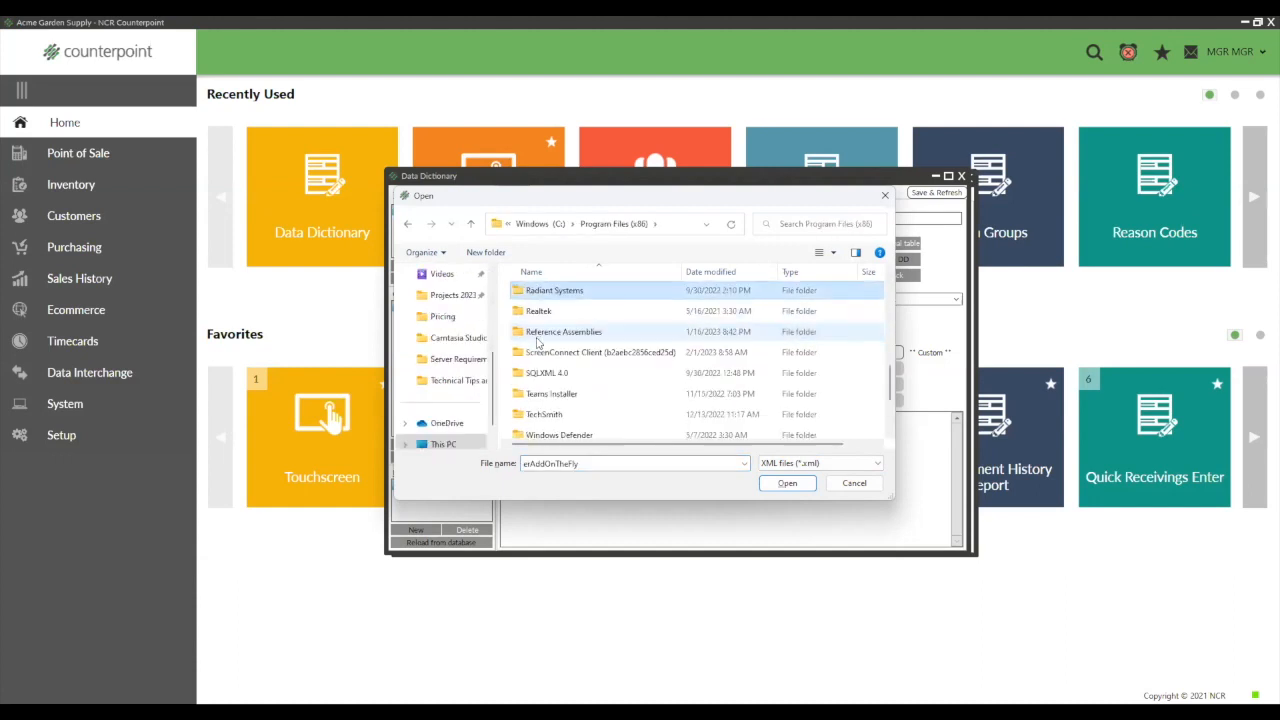
pyautogui.doubleClick(550, 292)
pyautogui.doubleClick(550, 293)
pyautogui.click(550, 293)
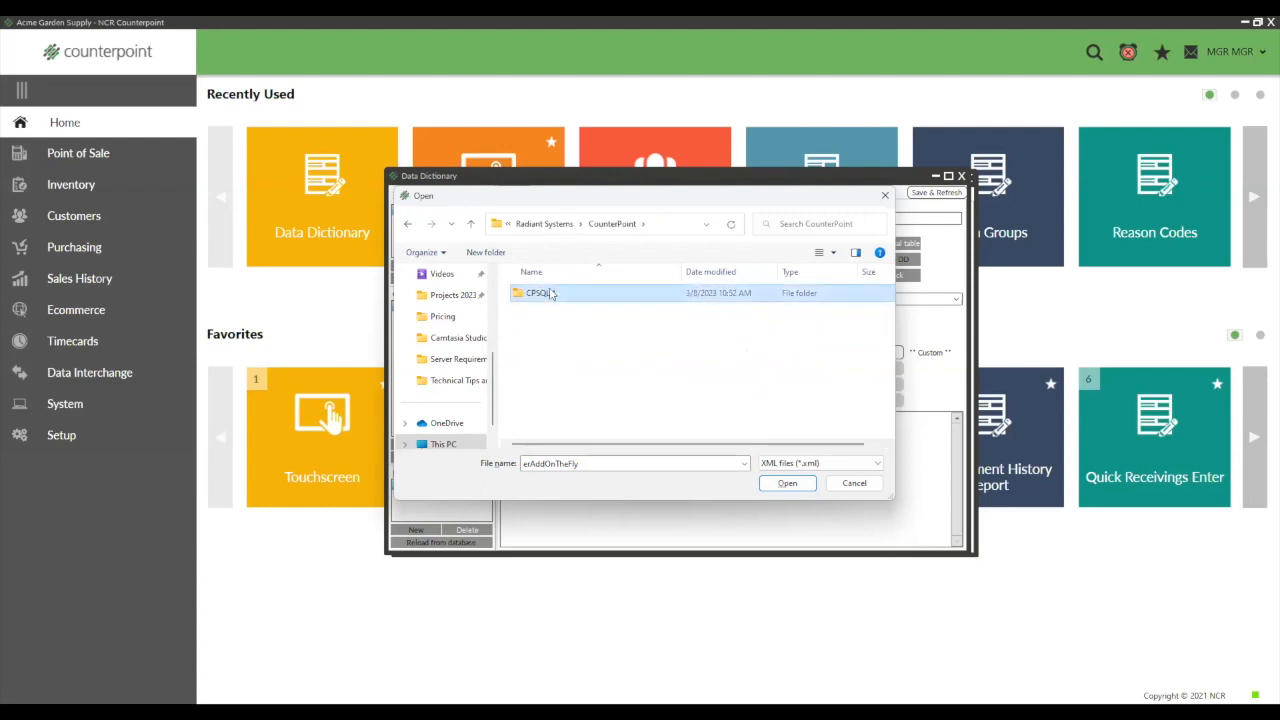
pyautogui.doubleClick(550, 293)
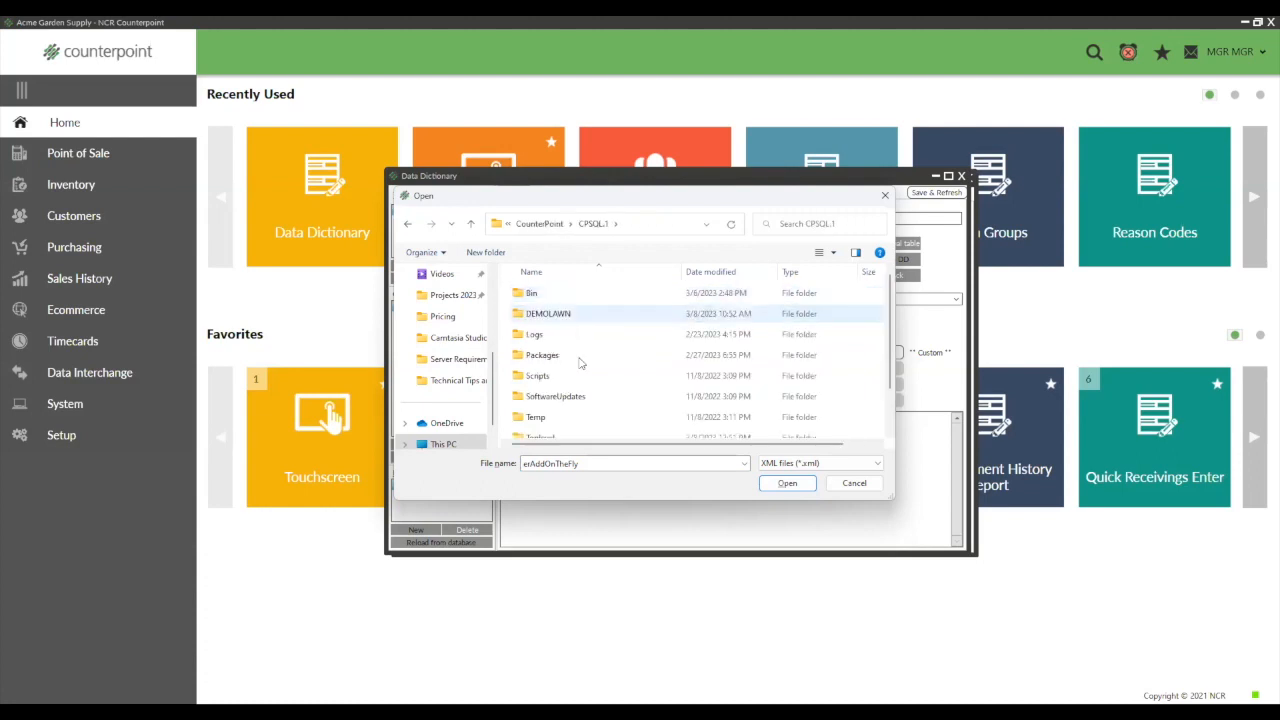
# - Search the CPSQL.1 folder for "sim" and leave the file browser without choosing a file
pyautogui.click(794, 225)
pyautogui.write('sim')
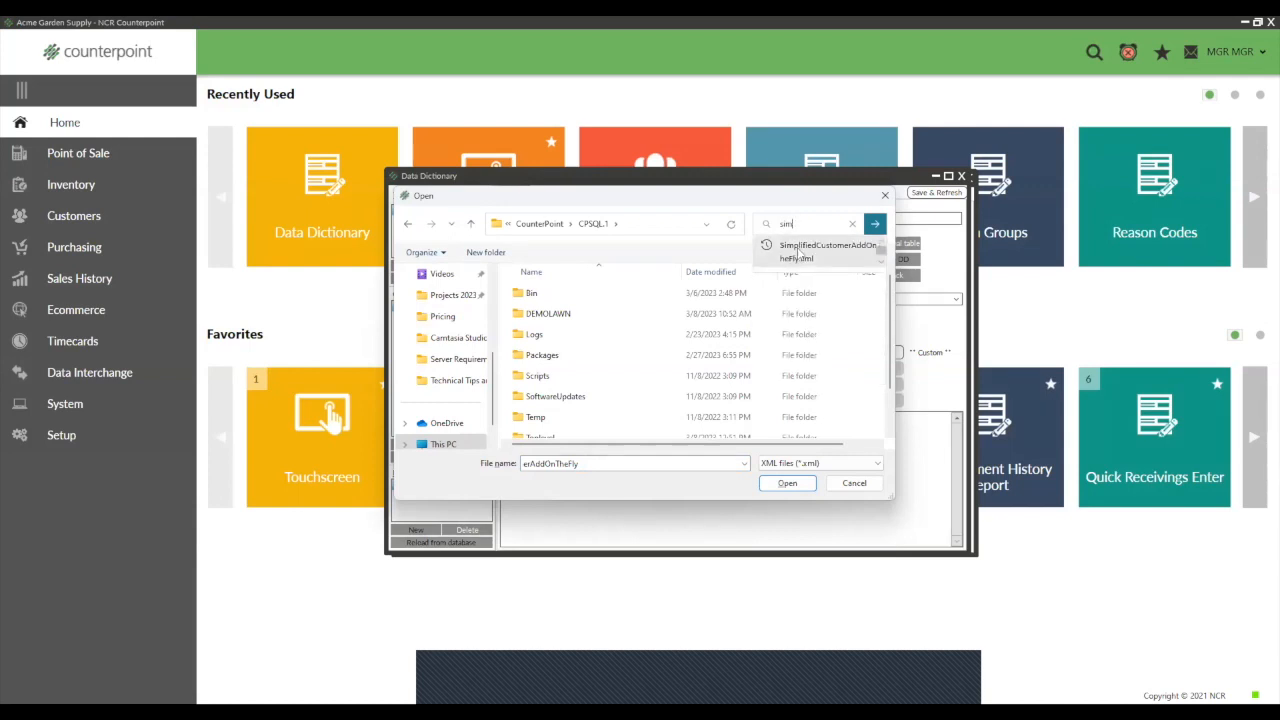
pyautogui.click(857, 485)
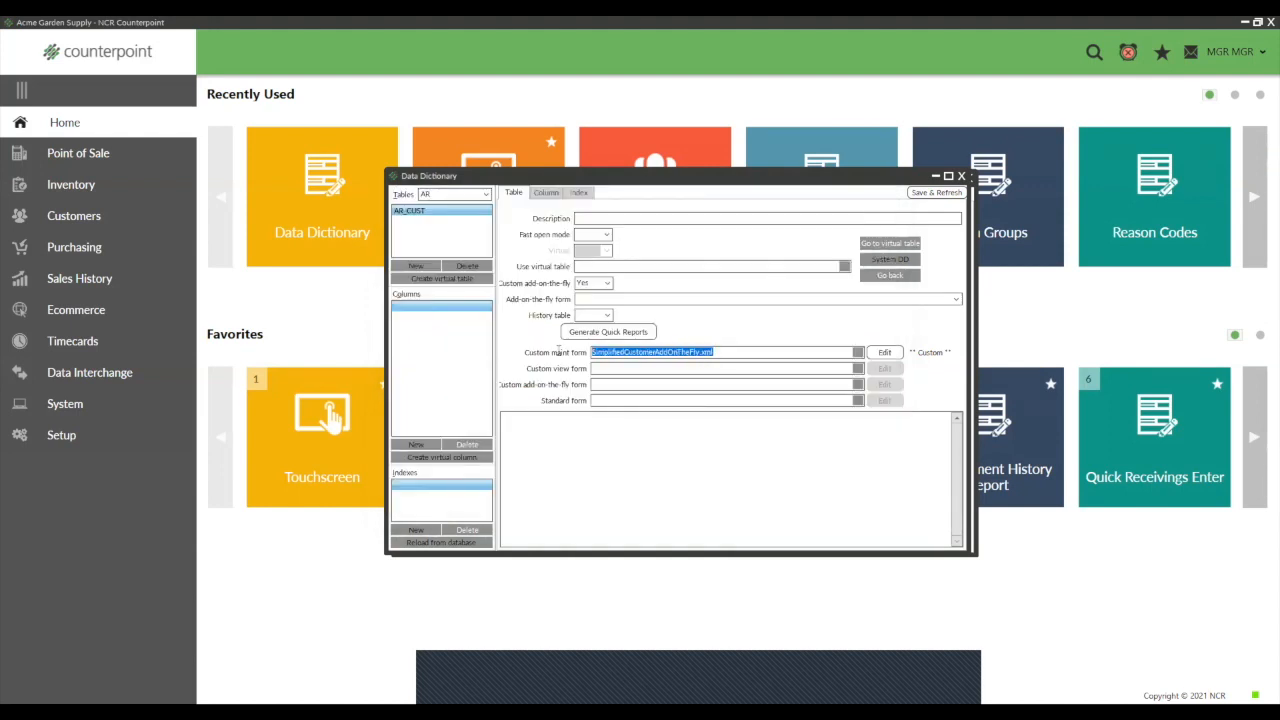
# - Open SimplifiedCustomerAddOnTheFly.xml for editing, place the column list beside the form, and make the form window taller
pyautogui.click(886, 355)
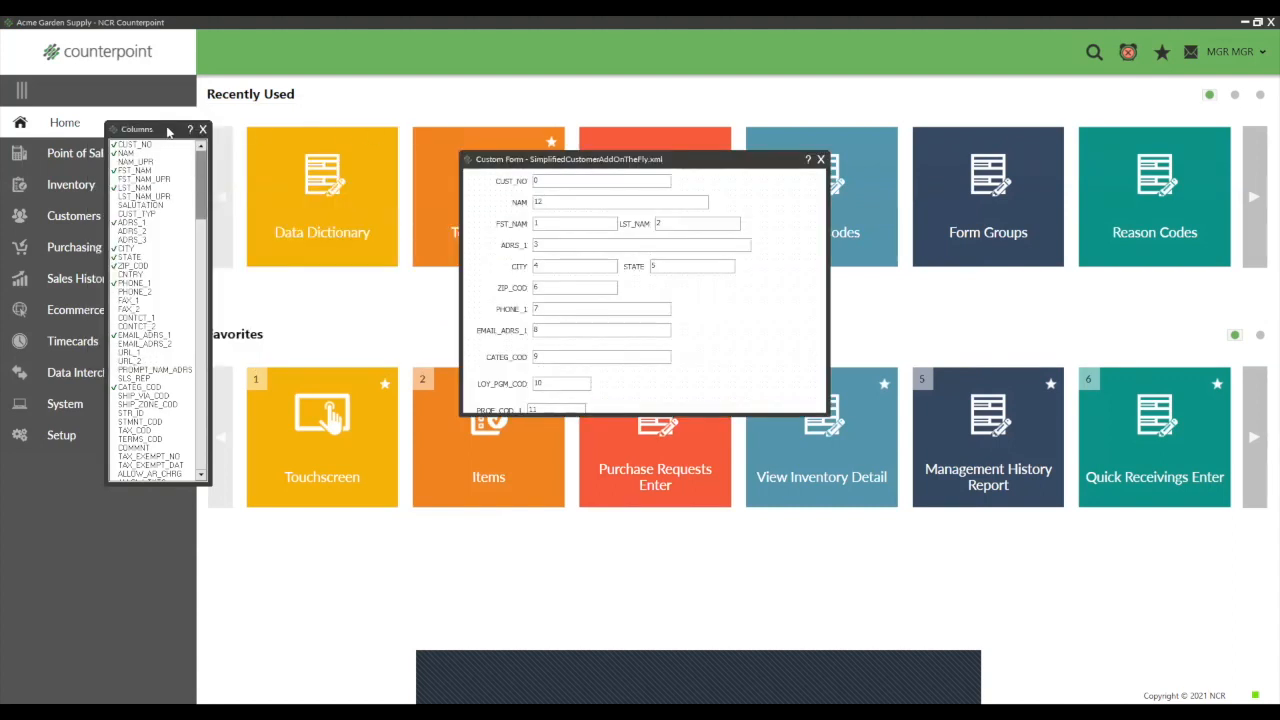
pyautogui.moveTo(168, 130); pyautogui.dragTo(367, 132)
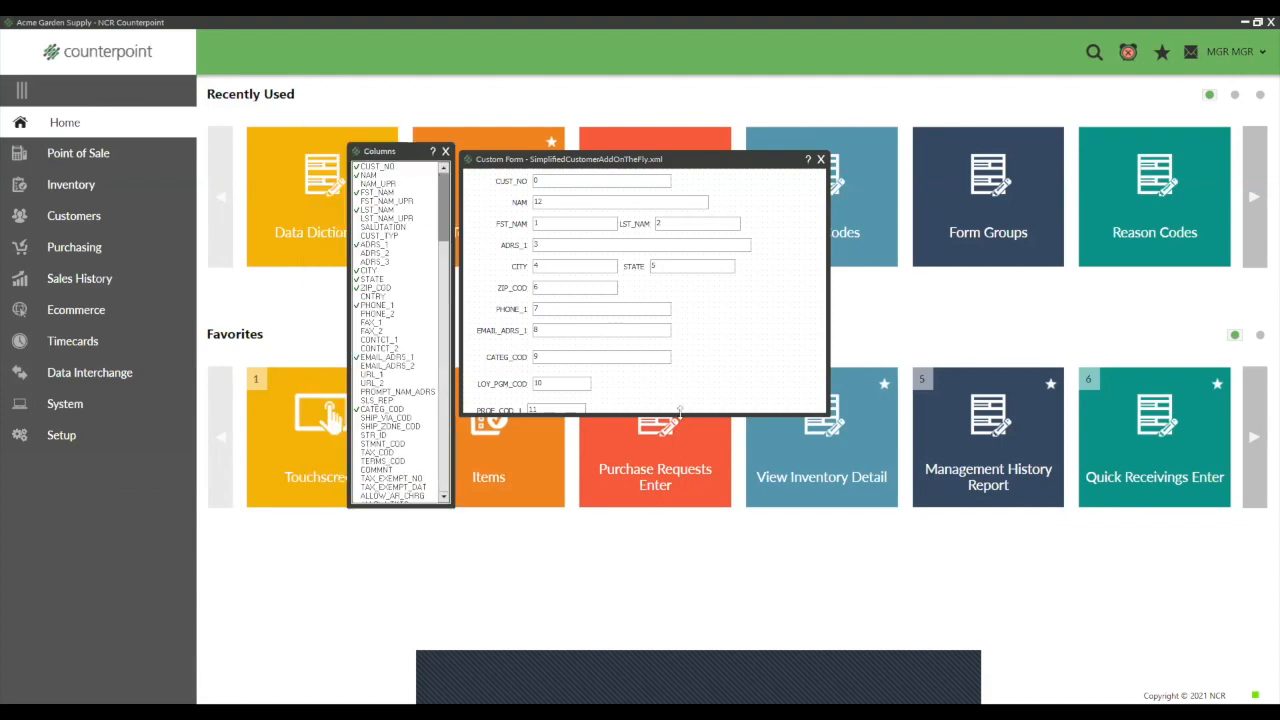
pyautogui.moveTo(679, 411); pyautogui.dragTo(679, 470)
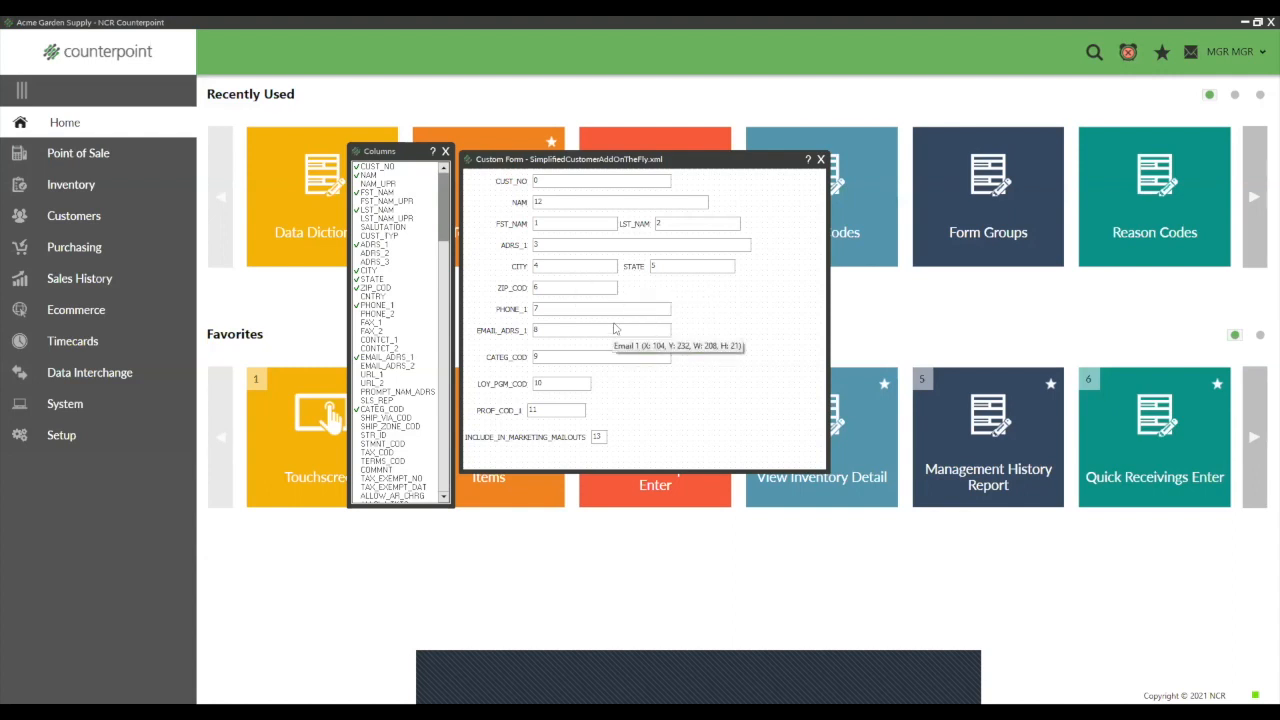
# - Delete the CITY, STATE and ADRS_1 fields from the simplified customer form
pyautogui.rightClick(573, 269)
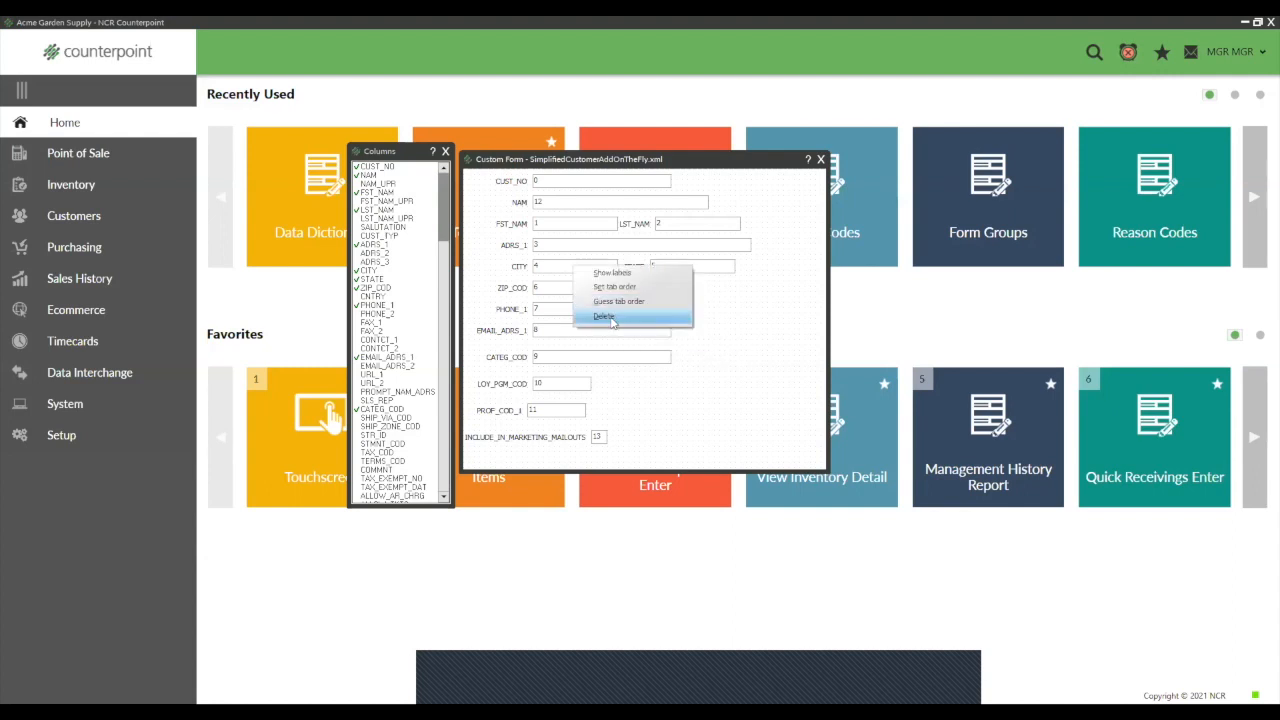
pyautogui.click(605, 315)
pyautogui.click(613, 385)
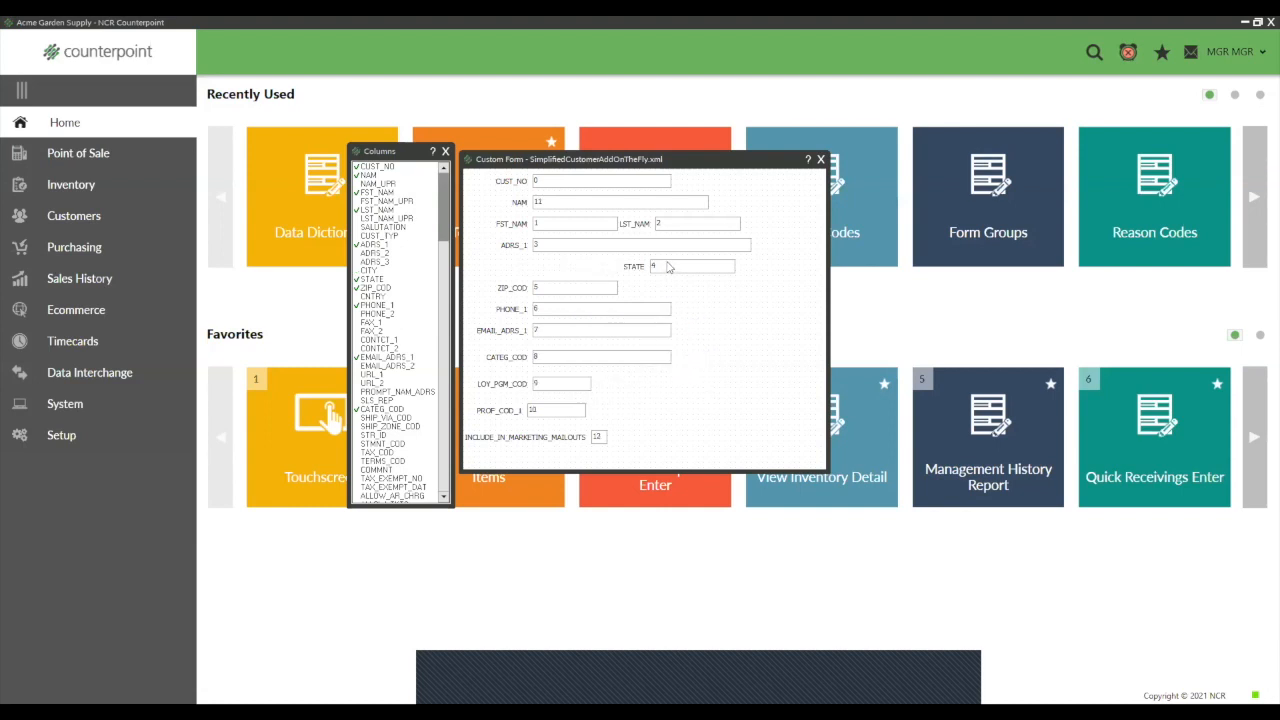
pyautogui.rightClick(668, 267)
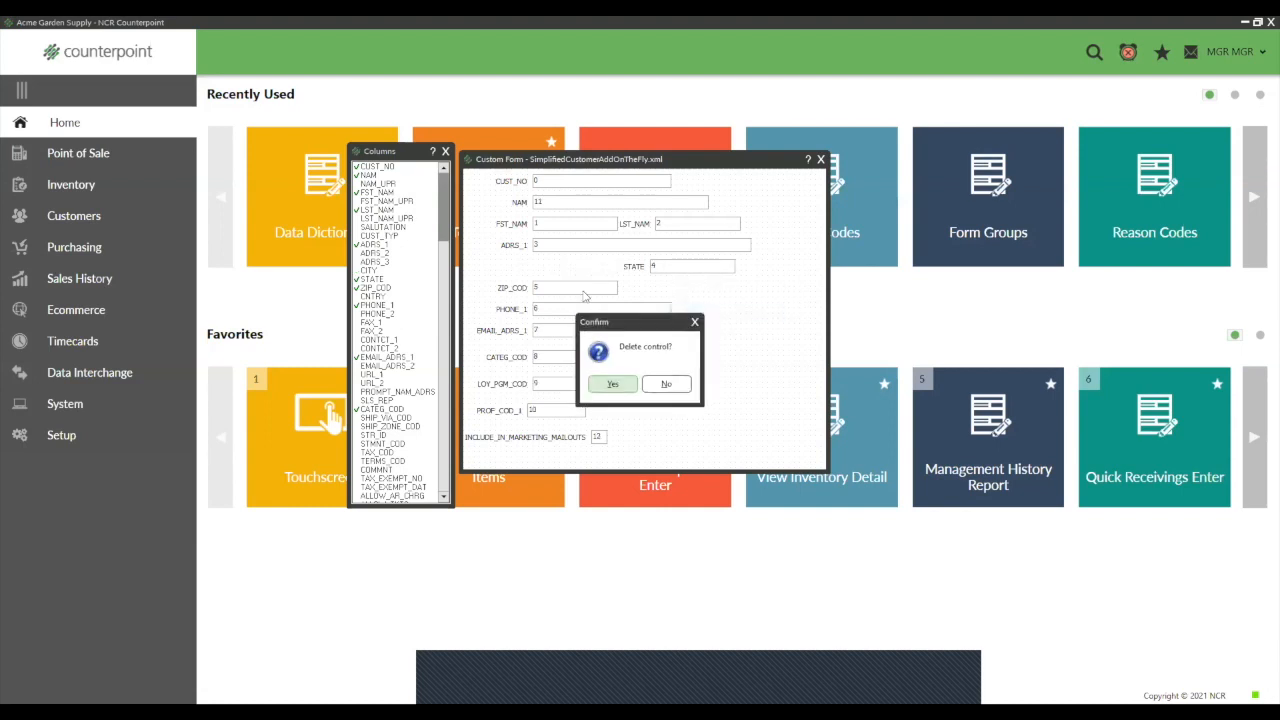
pyautogui.click(614, 385)
pyautogui.rightClick(572, 249)
pyautogui.click(612, 305)
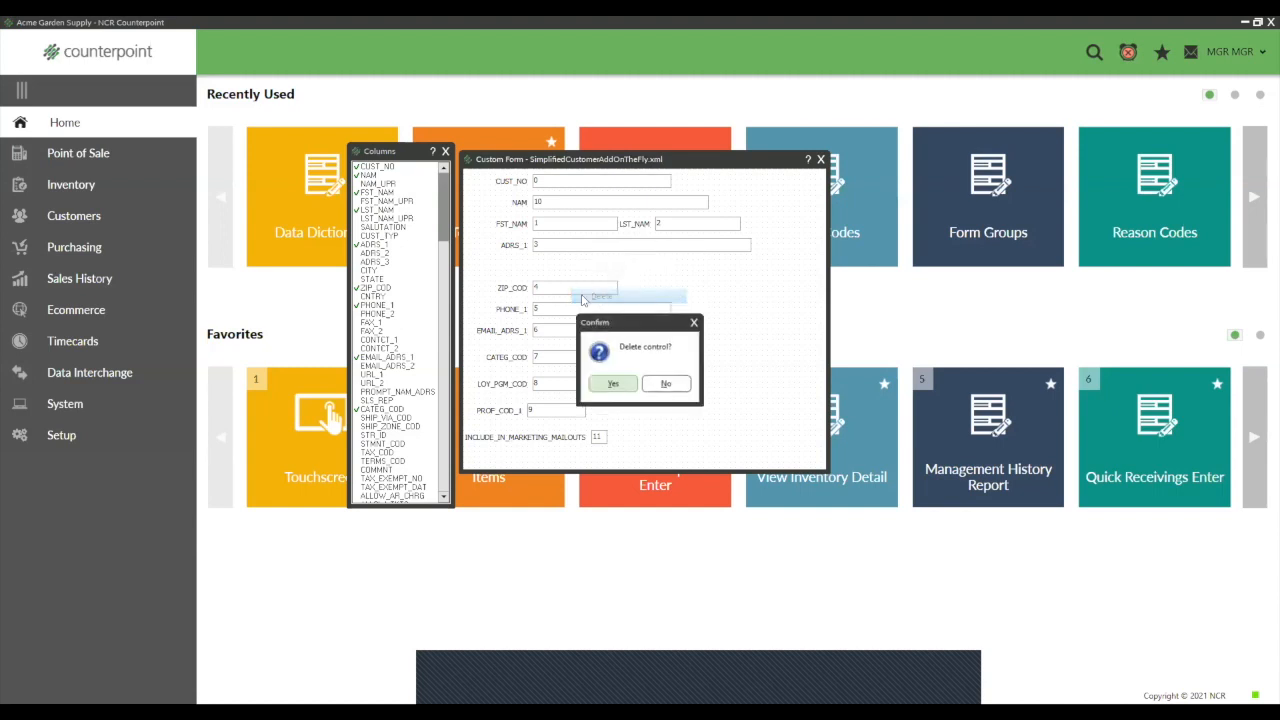
pyautogui.click(613, 386)
# - Move the ZIP_COD, PHONE_1, EMAIL_ADRS_1, CATEG_COD, LOY_PGM_COD, PROF_COD_1 and INCLUDE_IN_MARKETING_MAILOUTS fields up to close the gap below the name fields
pyautogui.moveTo(537, 290); pyautogui.dragTo(538, 256)
pyautogui.moveTo(546, 313); pyautogui.dragTo(545, 275)
pyautogui.moveTo(545, 334); pyautogui.dragTo(544, 299)
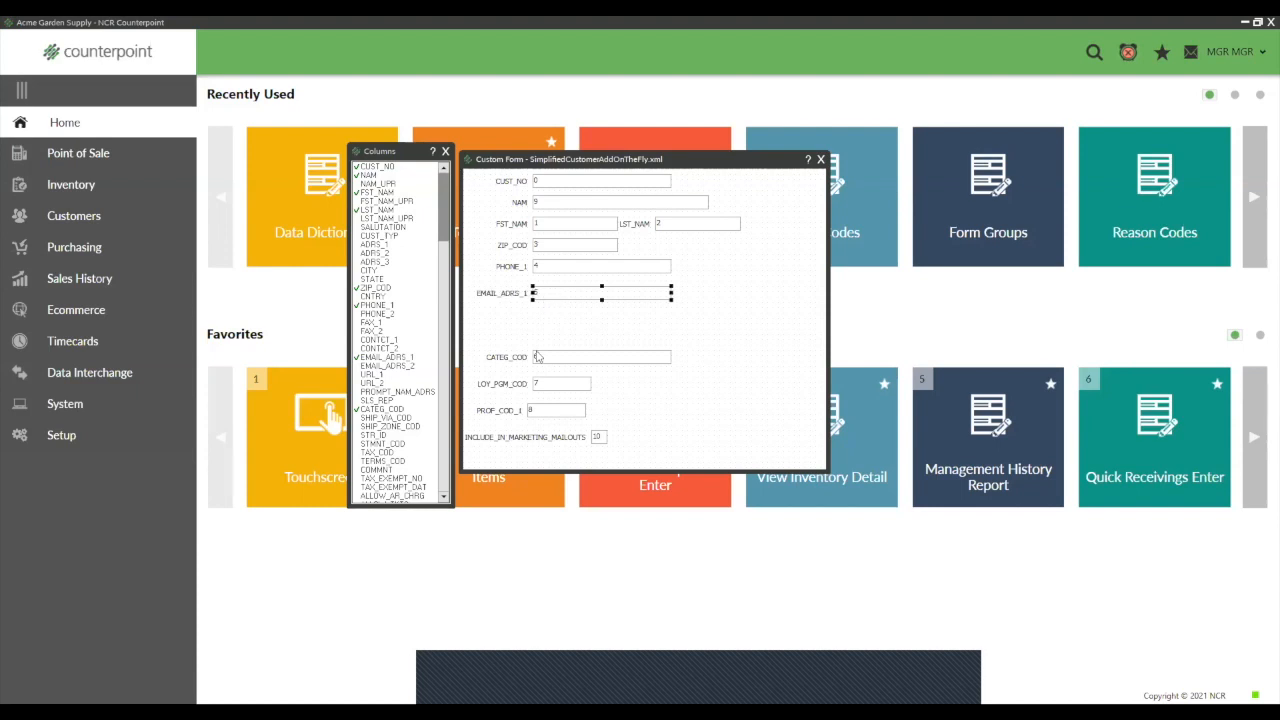
pyautogui.moveTo(541, 358); pyautogui.dragTo(543, 315)
pyautogui.moveTo(542, 384); pyautogui.dragTo(544, 336)
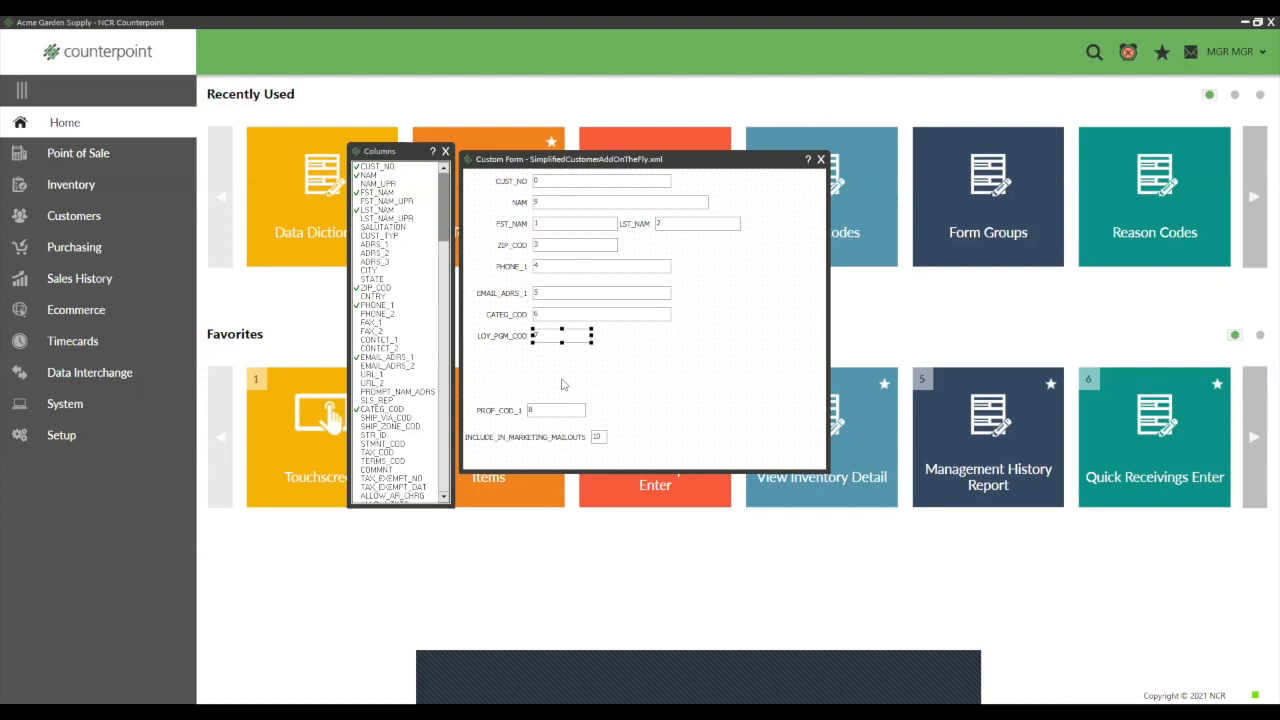
pyautogui.moveTo(537, 411); pyautogui.dragTo(543, 361)
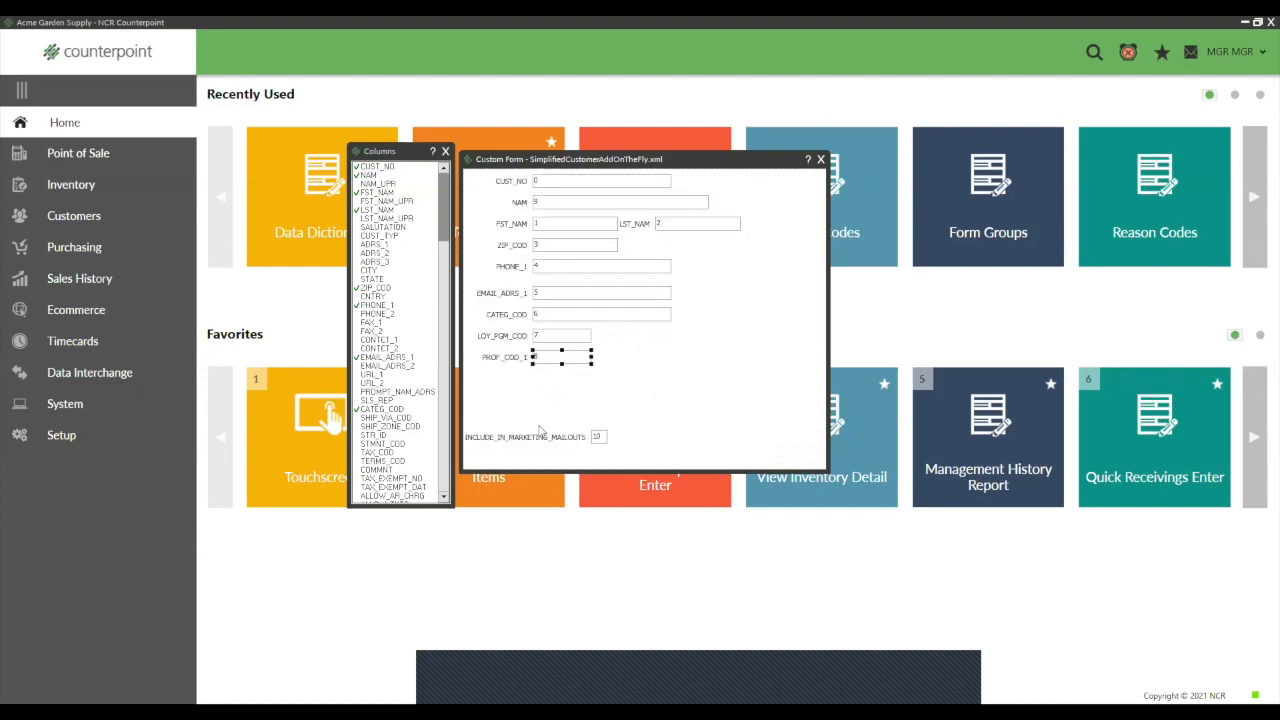
pyautogui.moveTo(532, 437); pyautogui.dragTo(538, 403)
pyautogui.moveTo(597, 438); pyautogui.dragTo(603, 391)
pyautogui.click(716, 432)
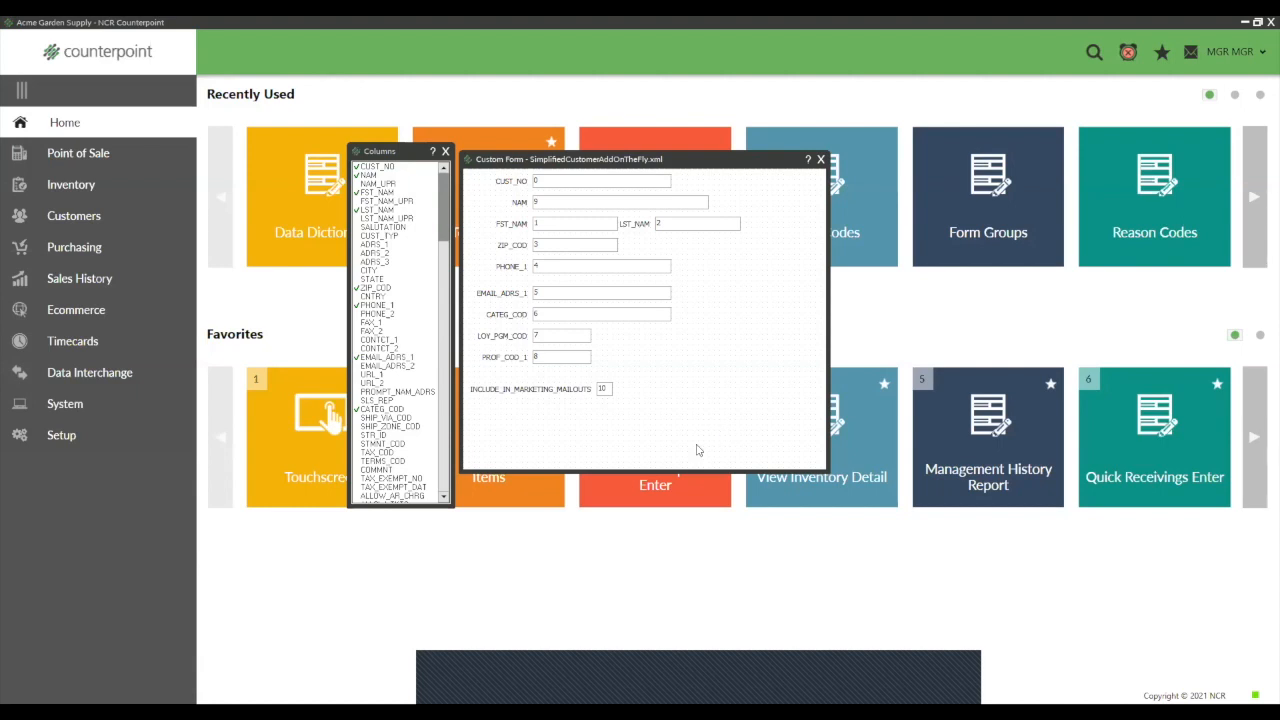
# - Add the CUST_TYP column to the form below the marketing mailouts field and delete it again
pyautogui.click(380, 236)
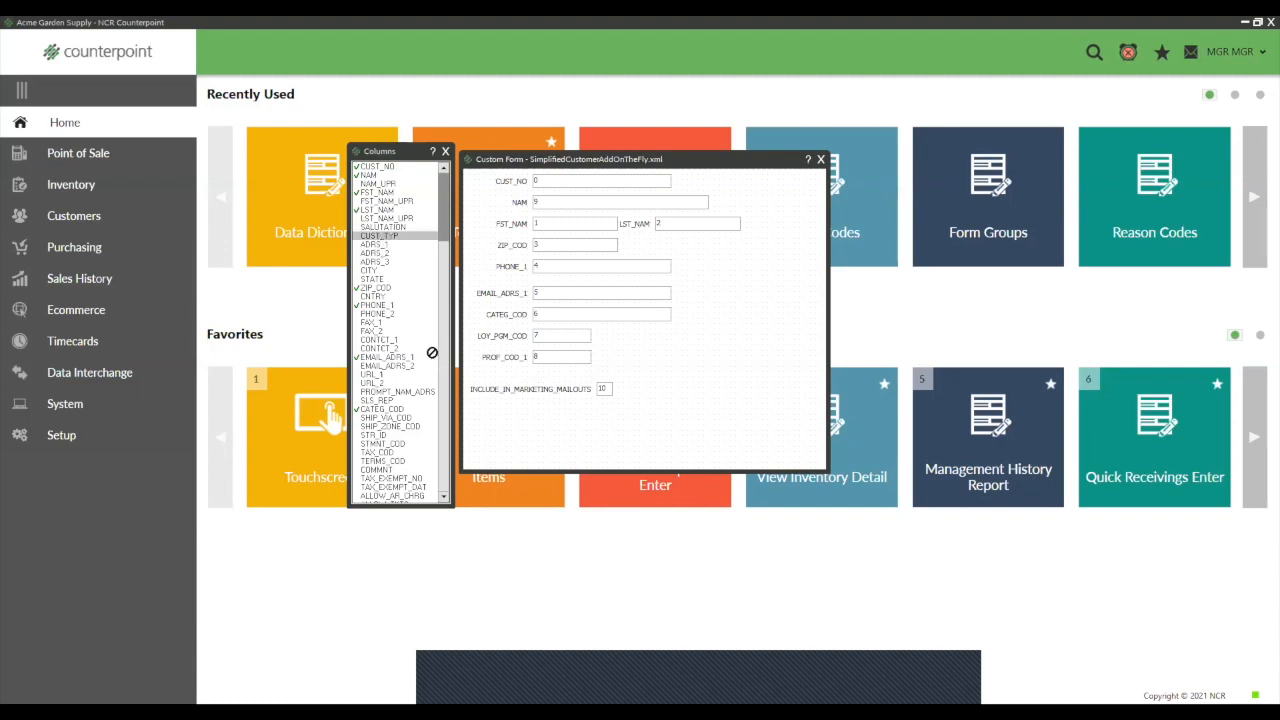
pyautogui.click(530, 426)
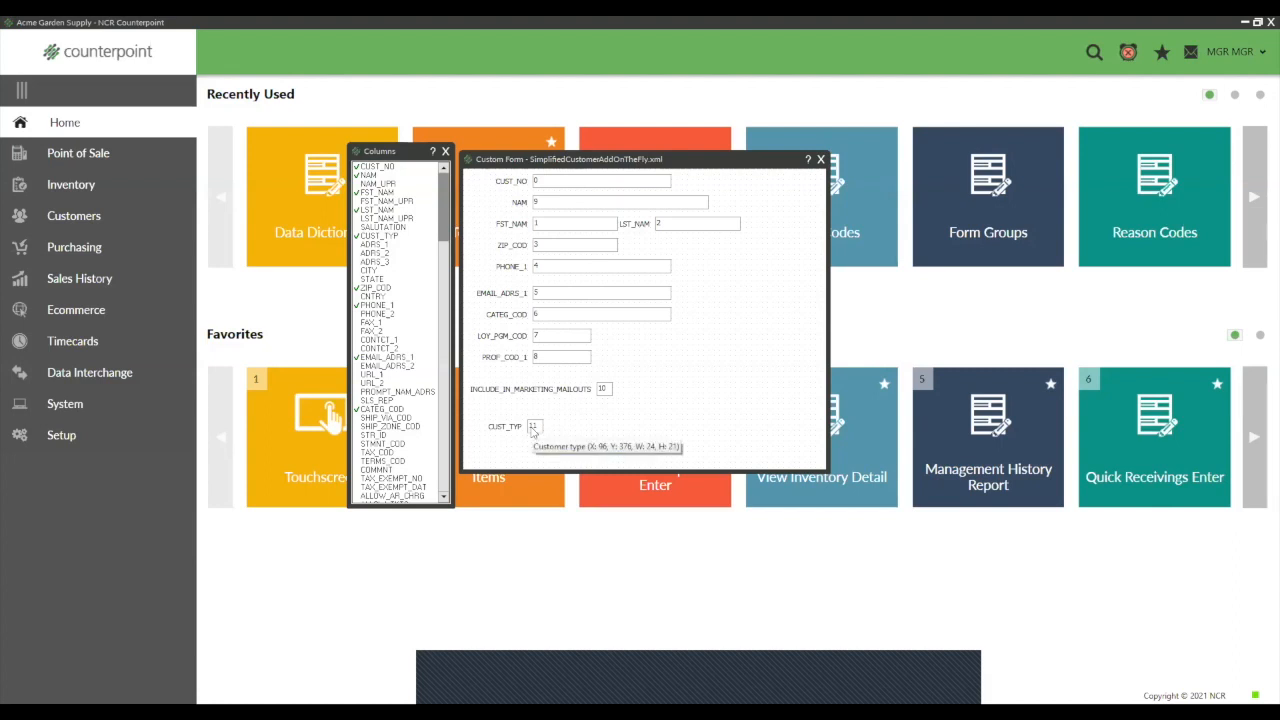
pyautogui.rightClick(533, 428)
pyautogui.click(560, 477)
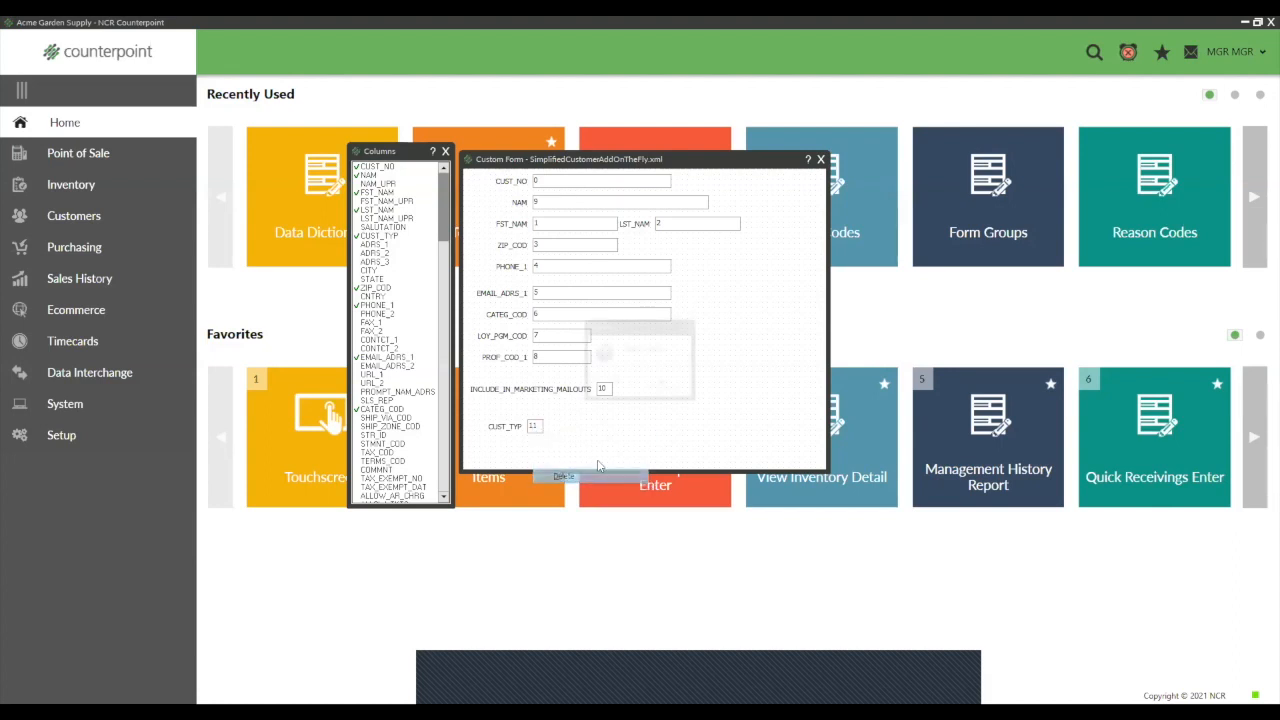
pyautogui.click(613, 385)
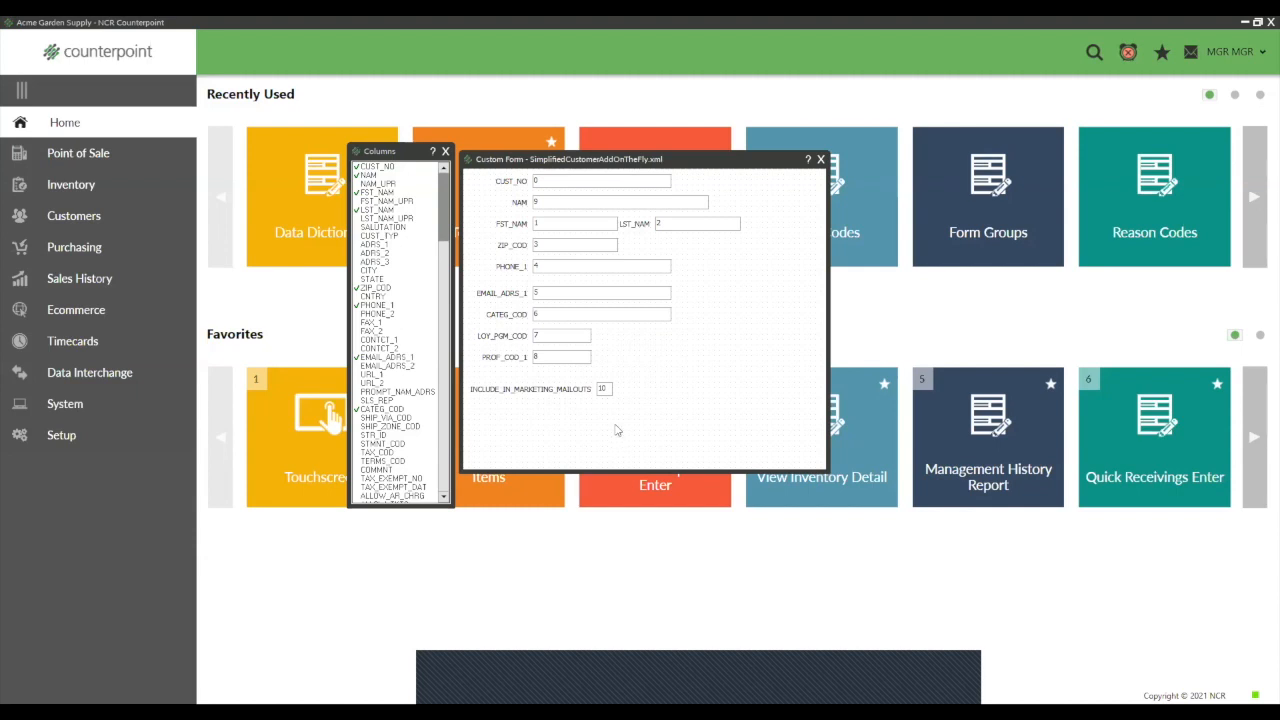
# - Close the custom form and the Data Dictionary, saving the changes in both
pyautogui.click(820, 160)
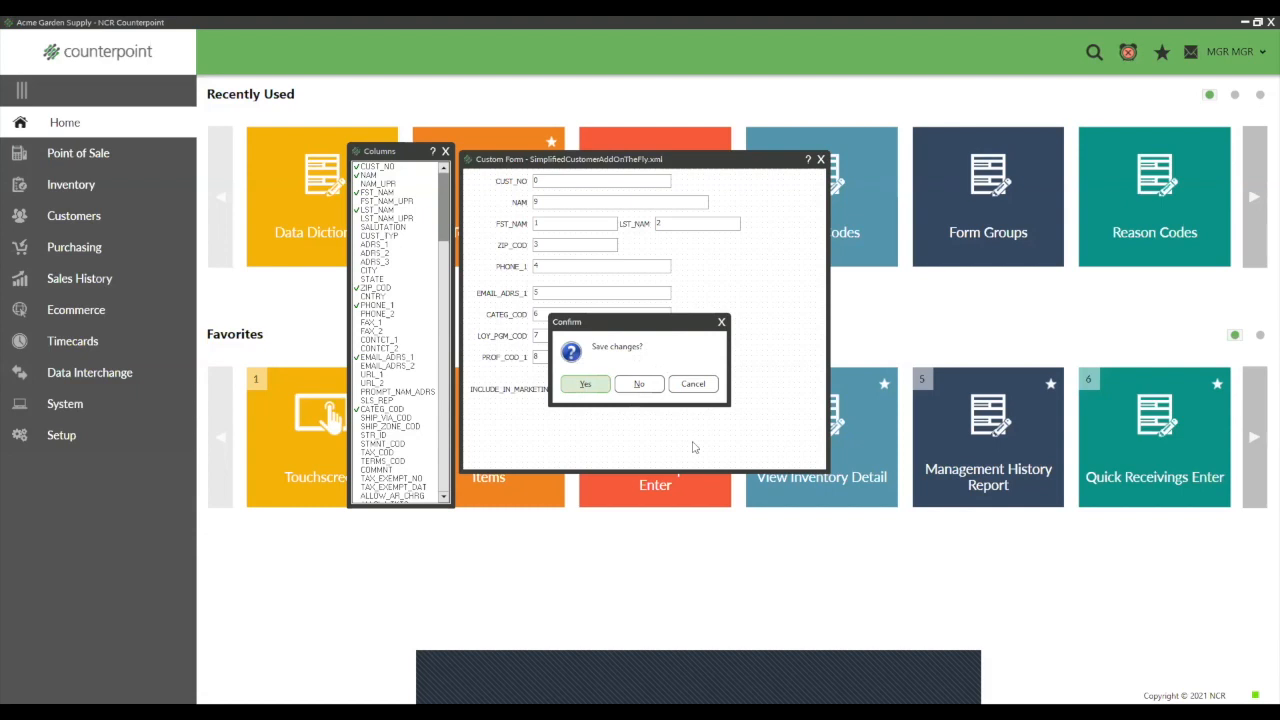
pyautogui.click(586, 386)
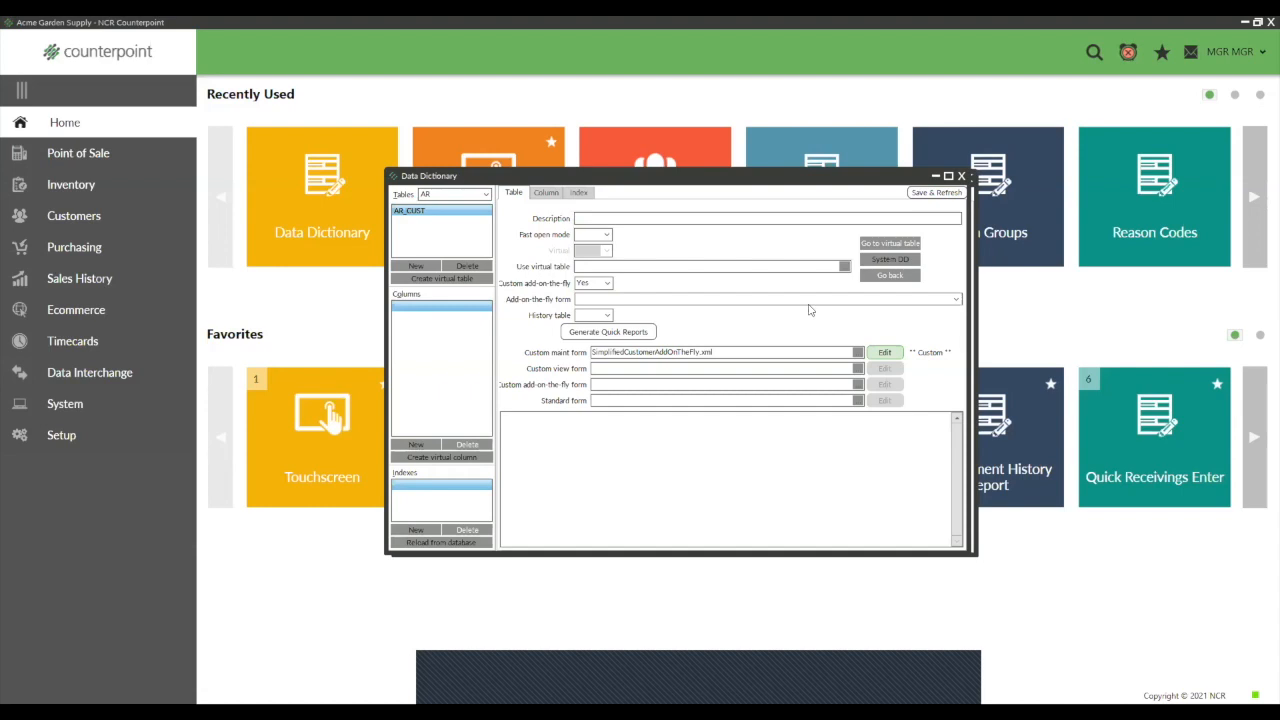
pyautogui.click(962, 177)
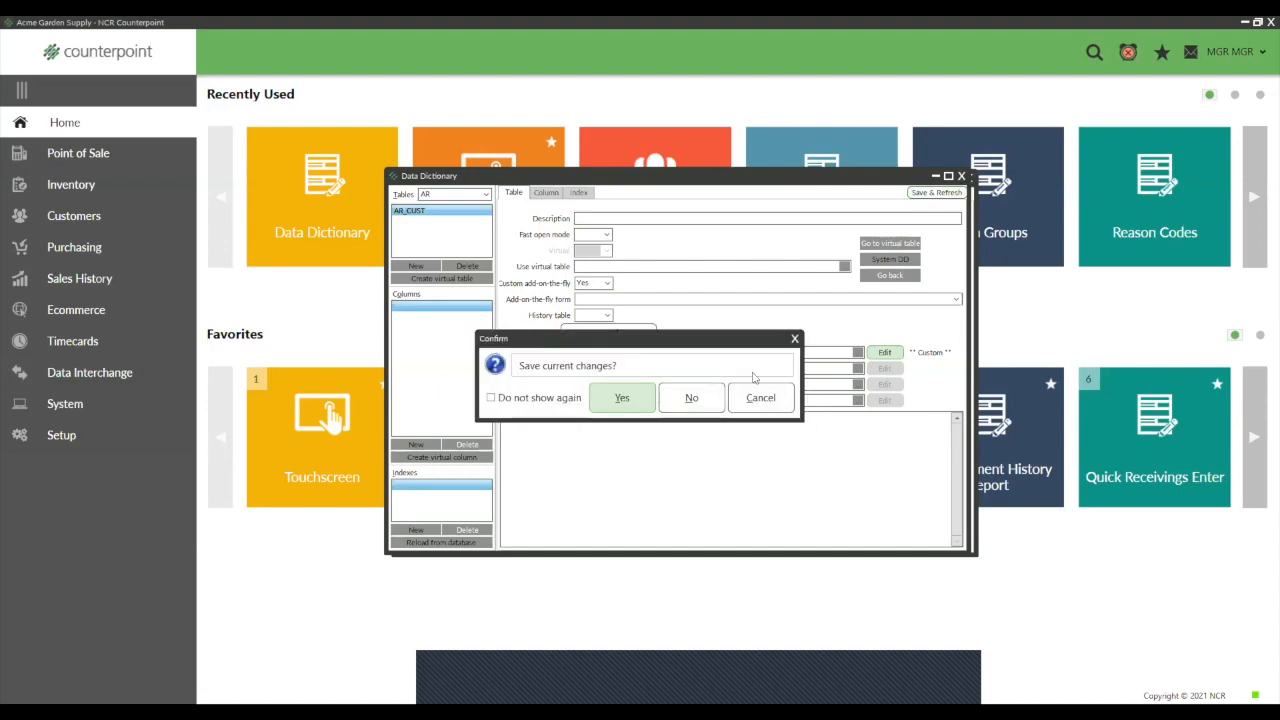
pyautogui.click(623, 398)
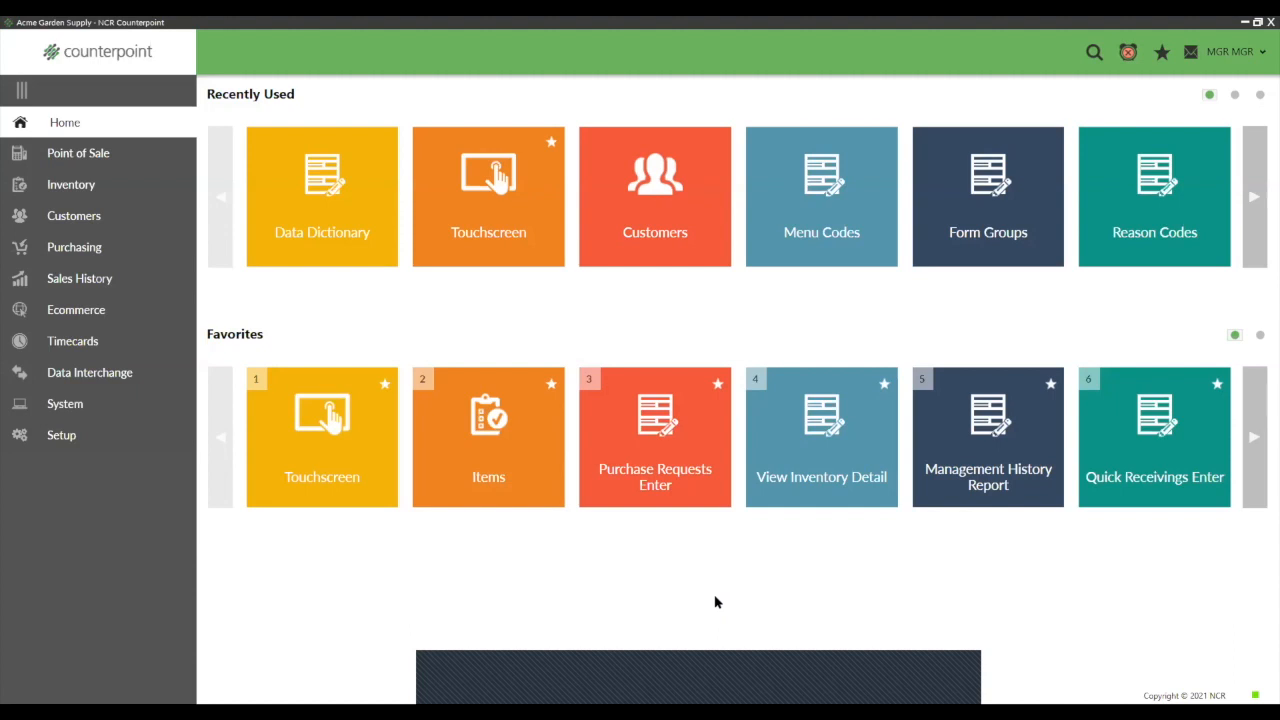
# - Make sure the next customer number in Workgroup 1 is set to always auto-assign, and save the workgroup
pyautogui.click(50, 435)
pyautogui.click(74, 123)
pyautogui.scroll(-3, 520, 400)
pyautogui.click(284, 598)
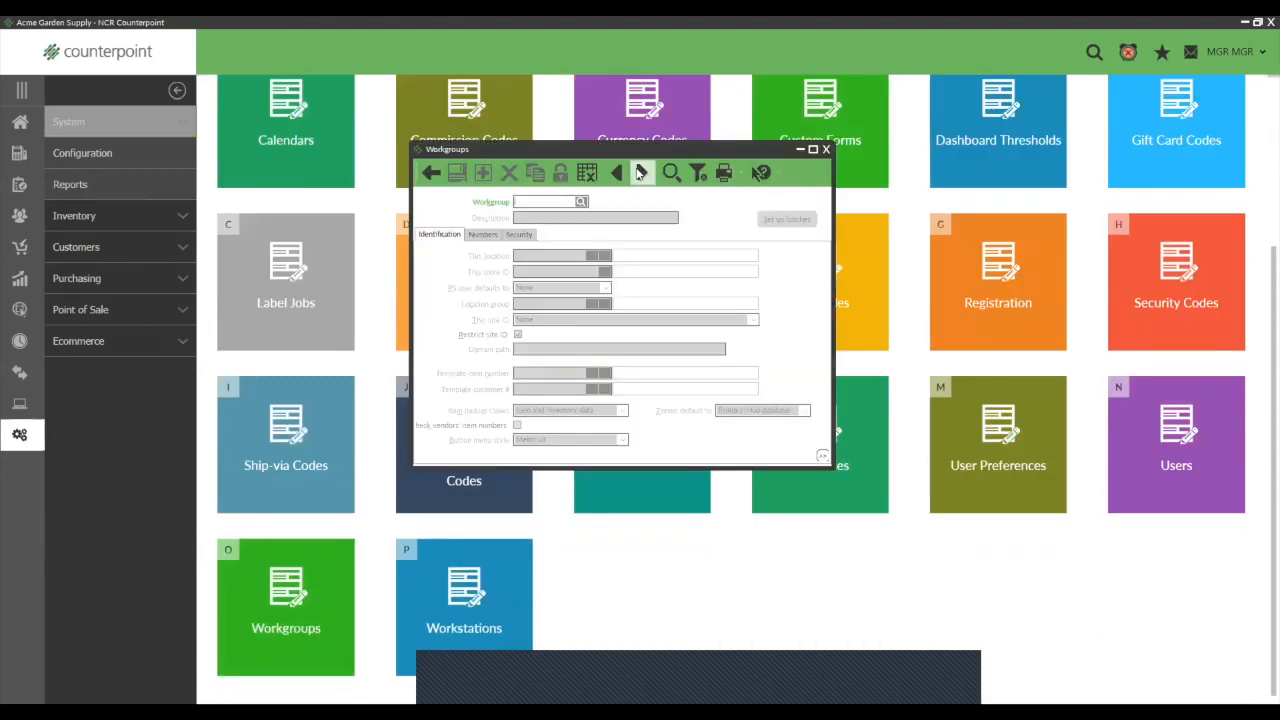
pyautogui.click(641, 172)
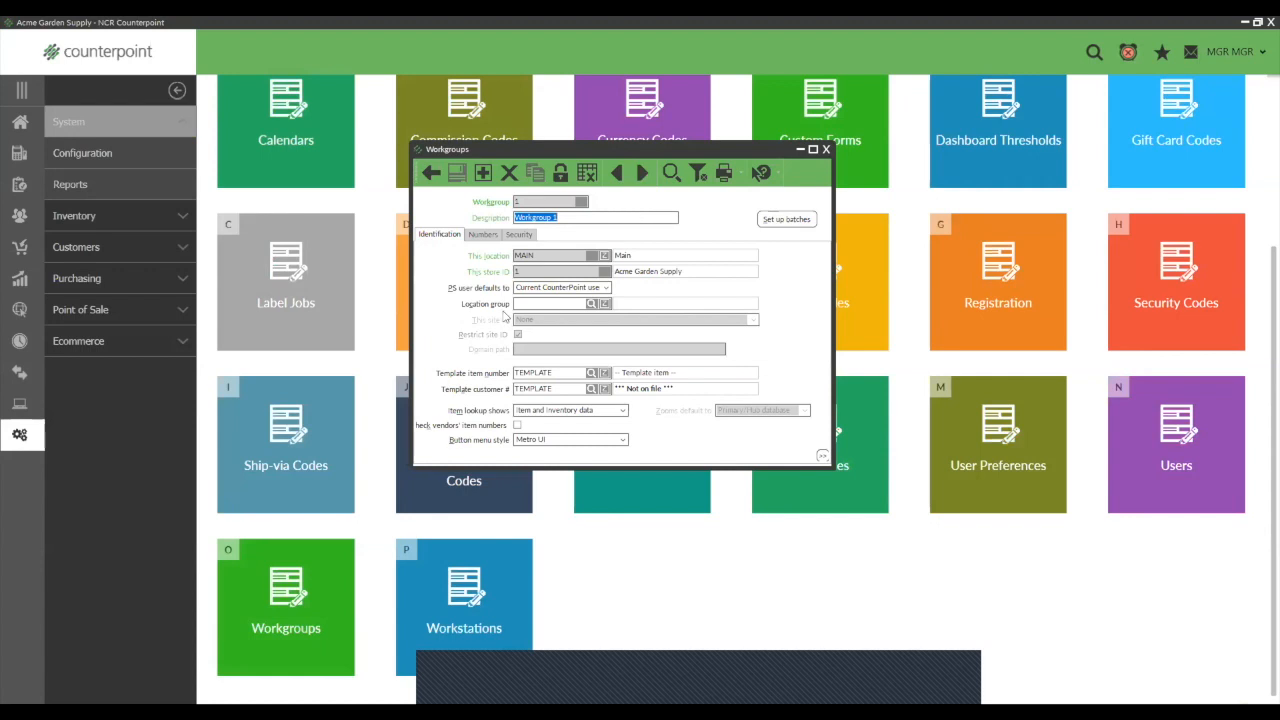
pyautogui.click(483, 236)
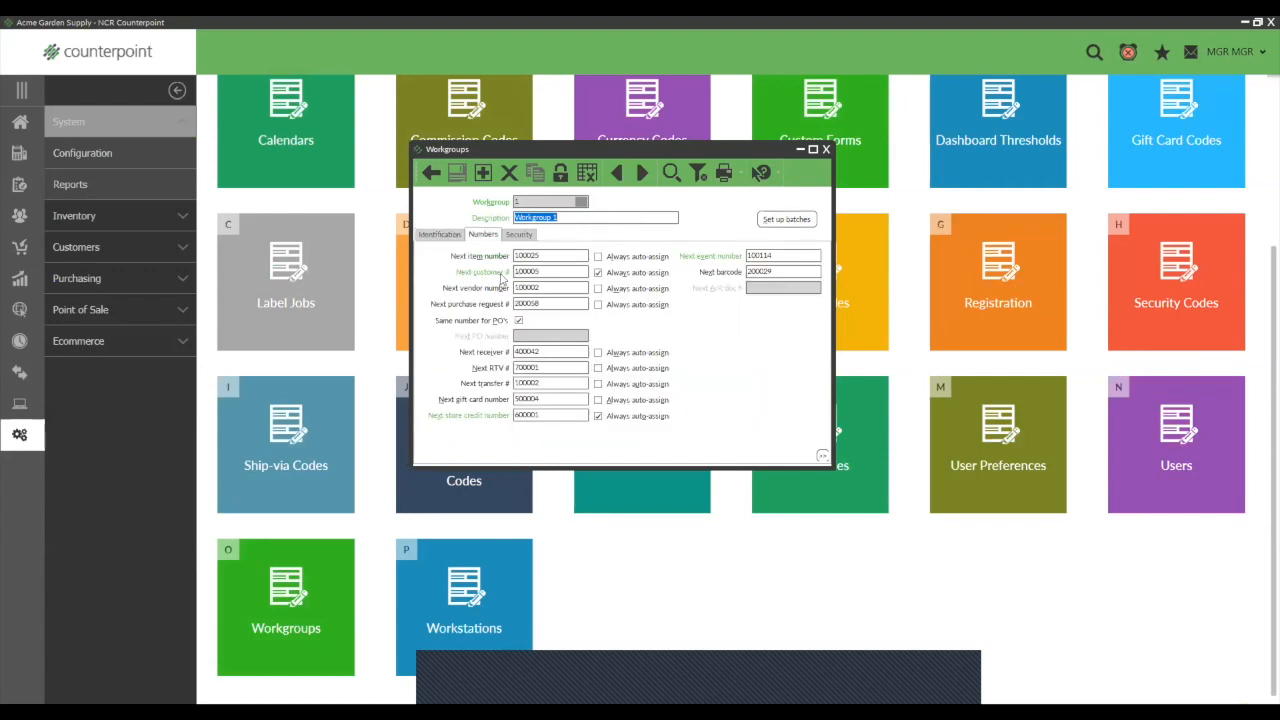
pyautogui.click(598, 273)
pyautogui.click(598, 272)
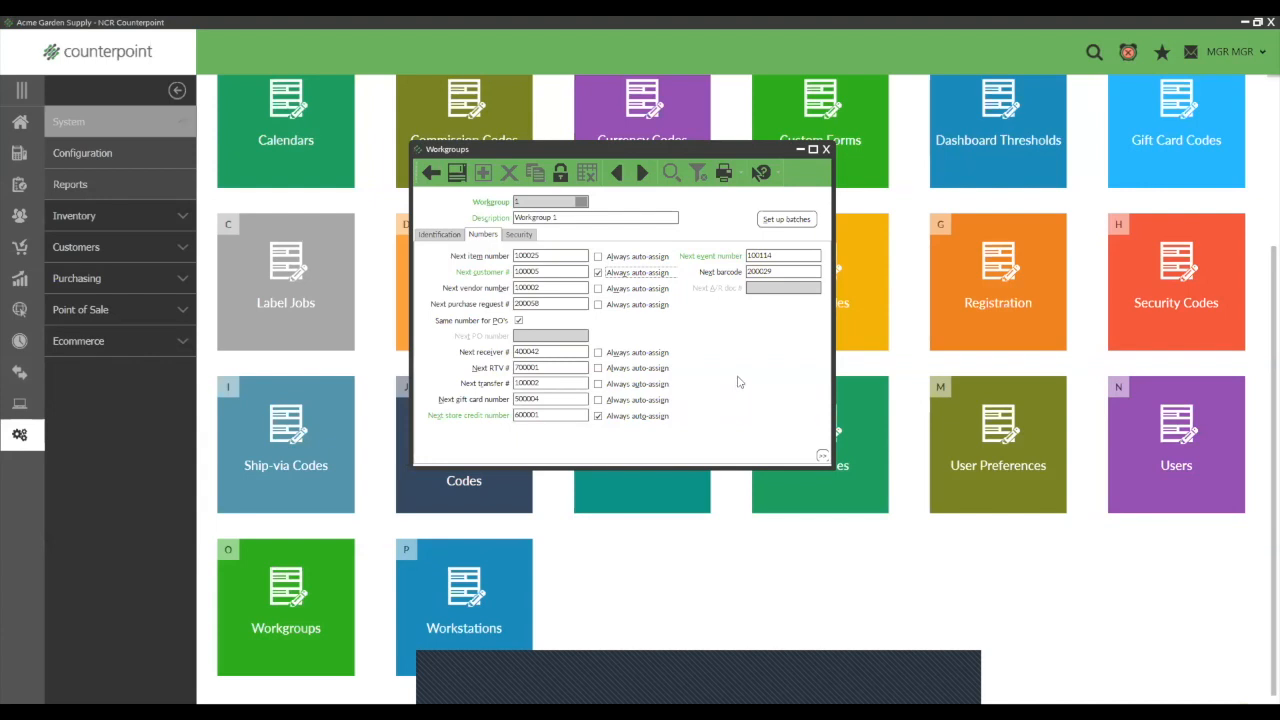
pyautogui.click(826, 149)
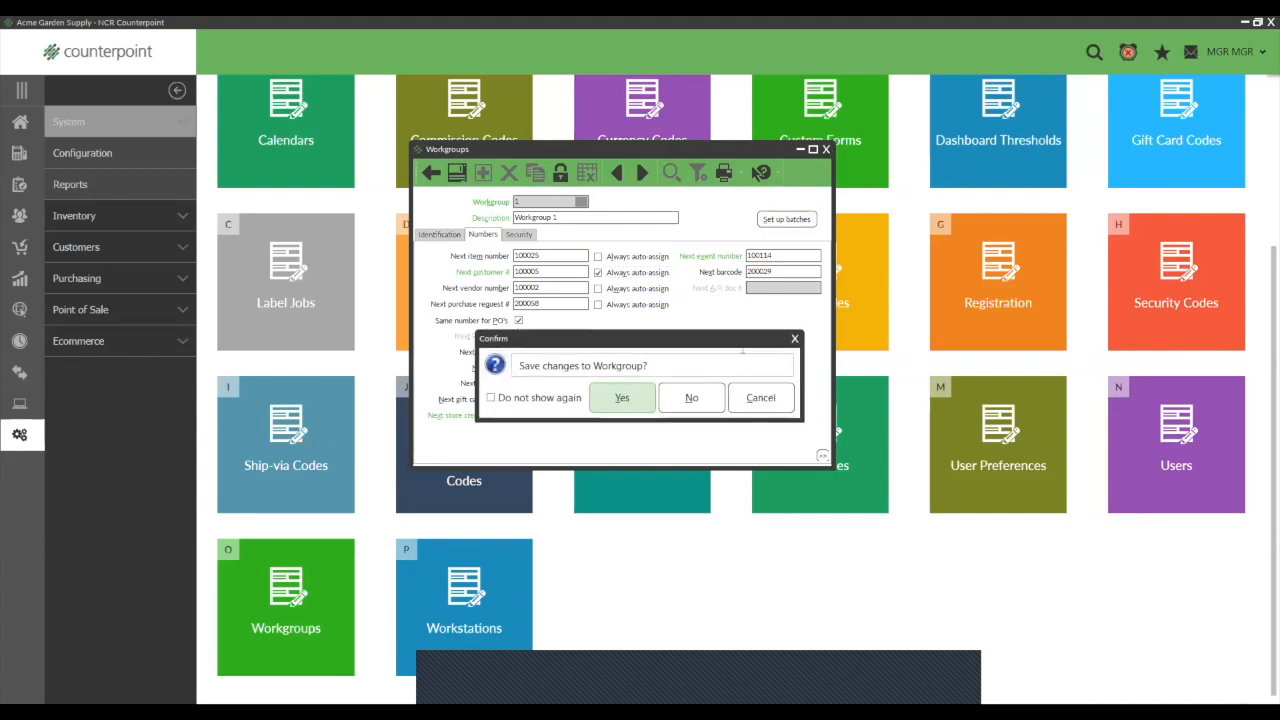
pyautogui.click(624, 397)
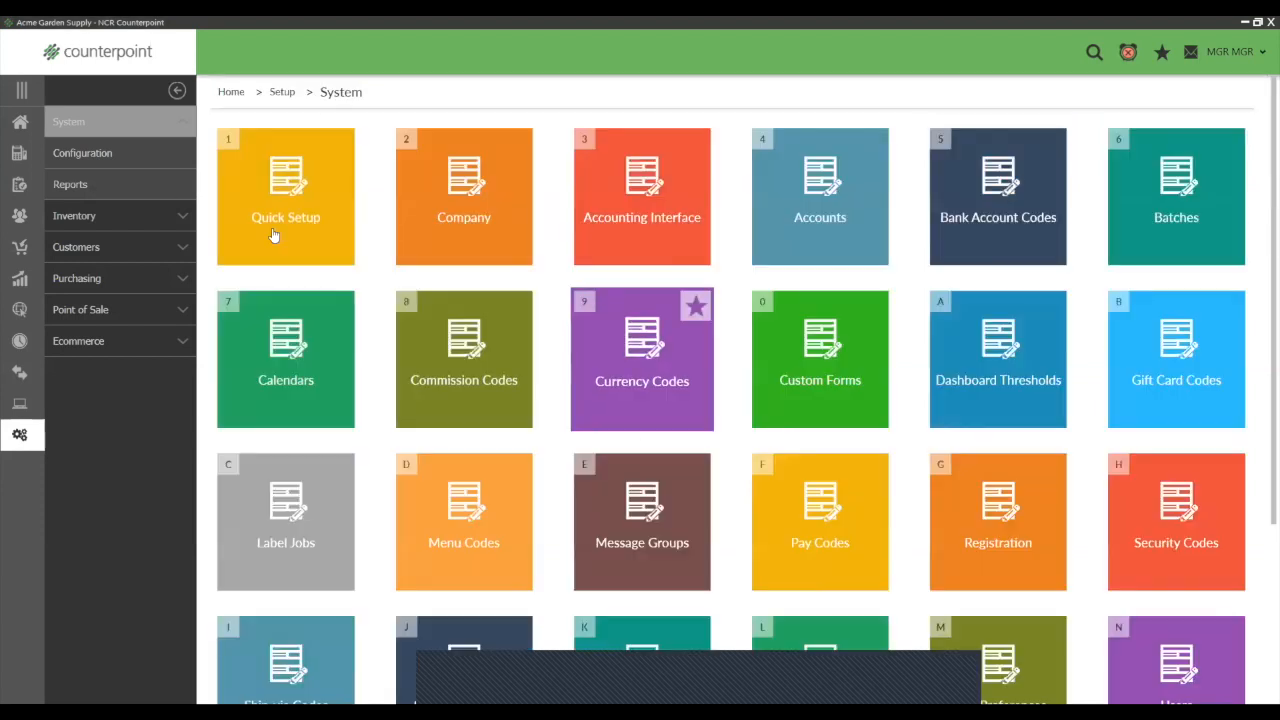
# - Start adding a customer from the customer lookup in touchscreen ticket entry and enter the customer's full name
pyautogui.click(21, 124)
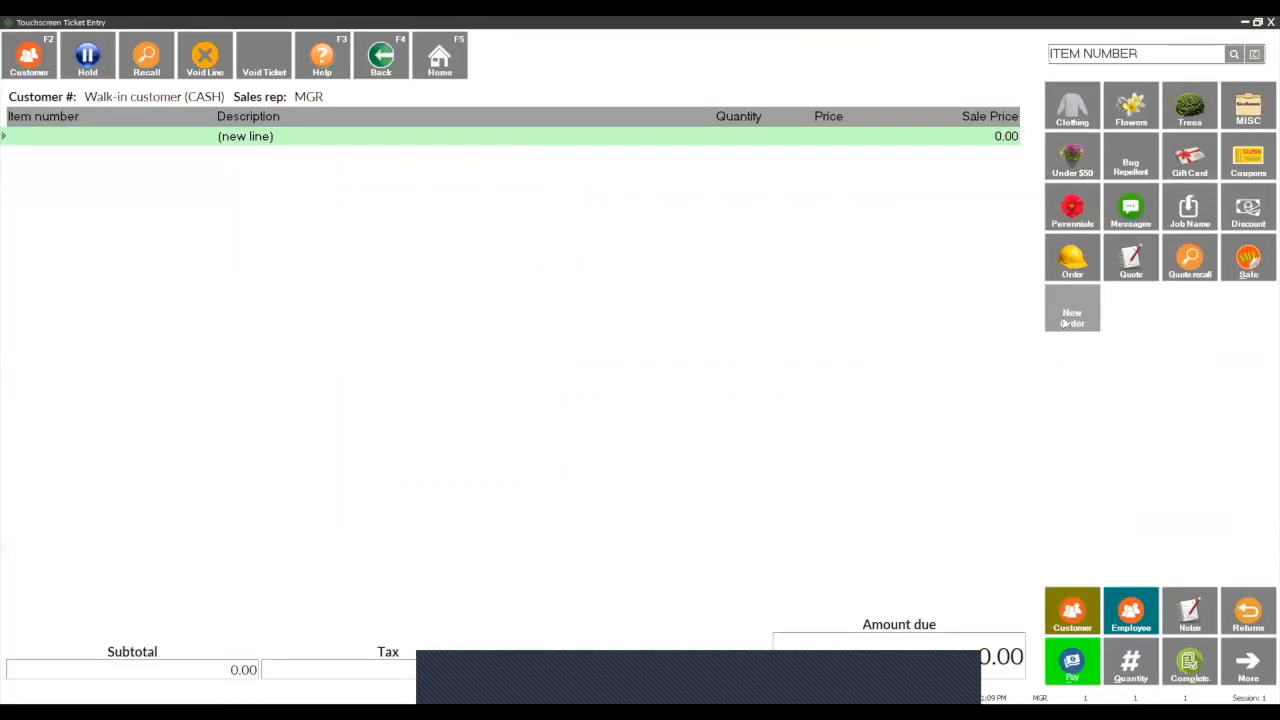
pyautogui.click(1078, 613)
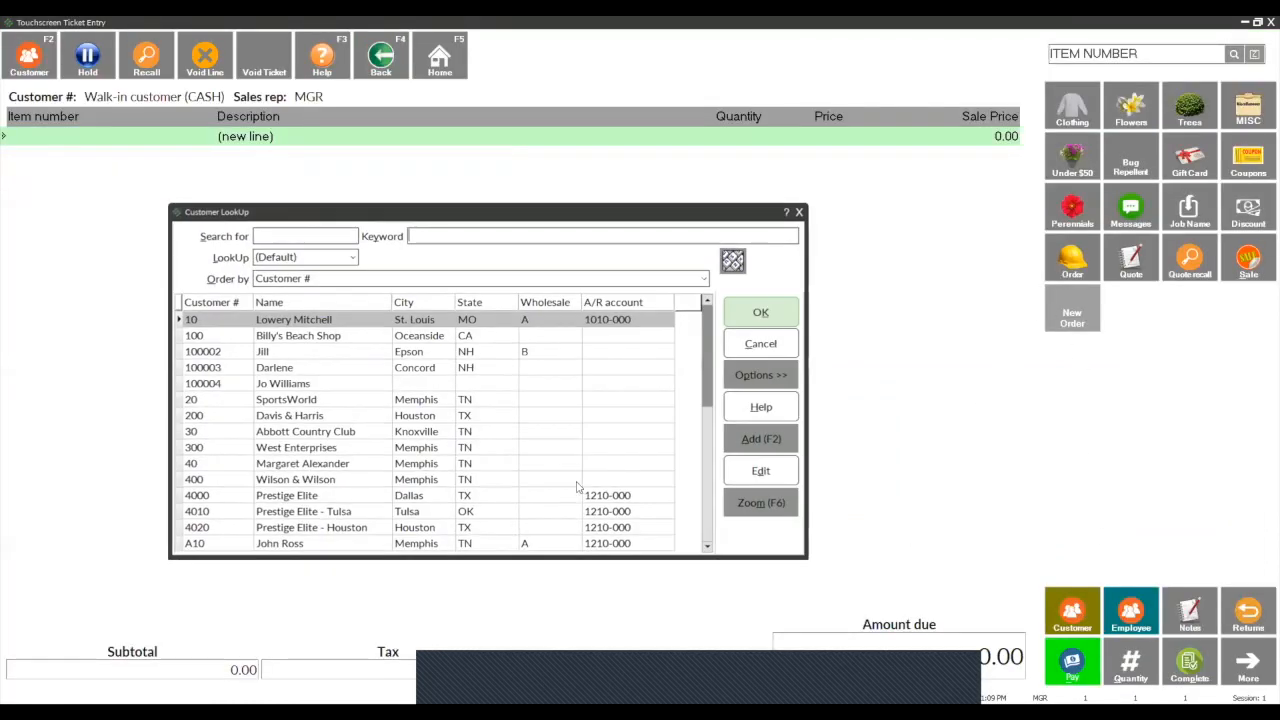
pyautogui.click(760, 438)
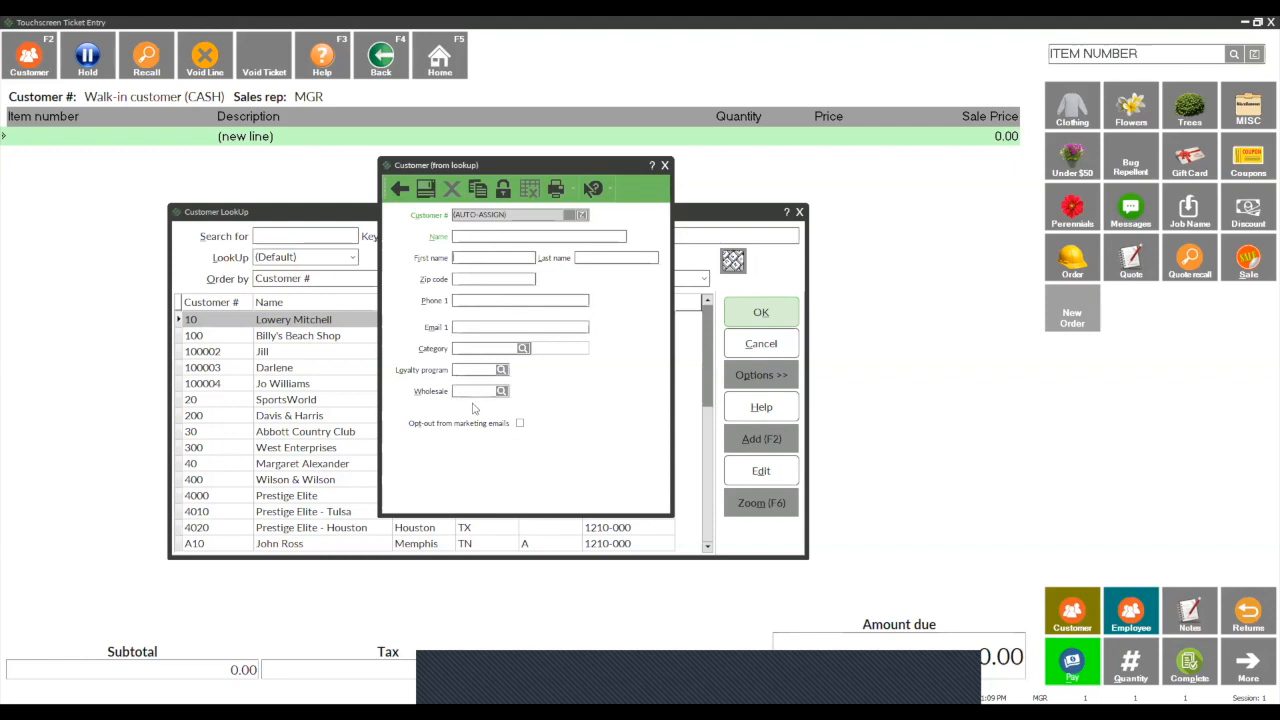
pyautogui.click(477, 237)
pyautogui.press('Tab')
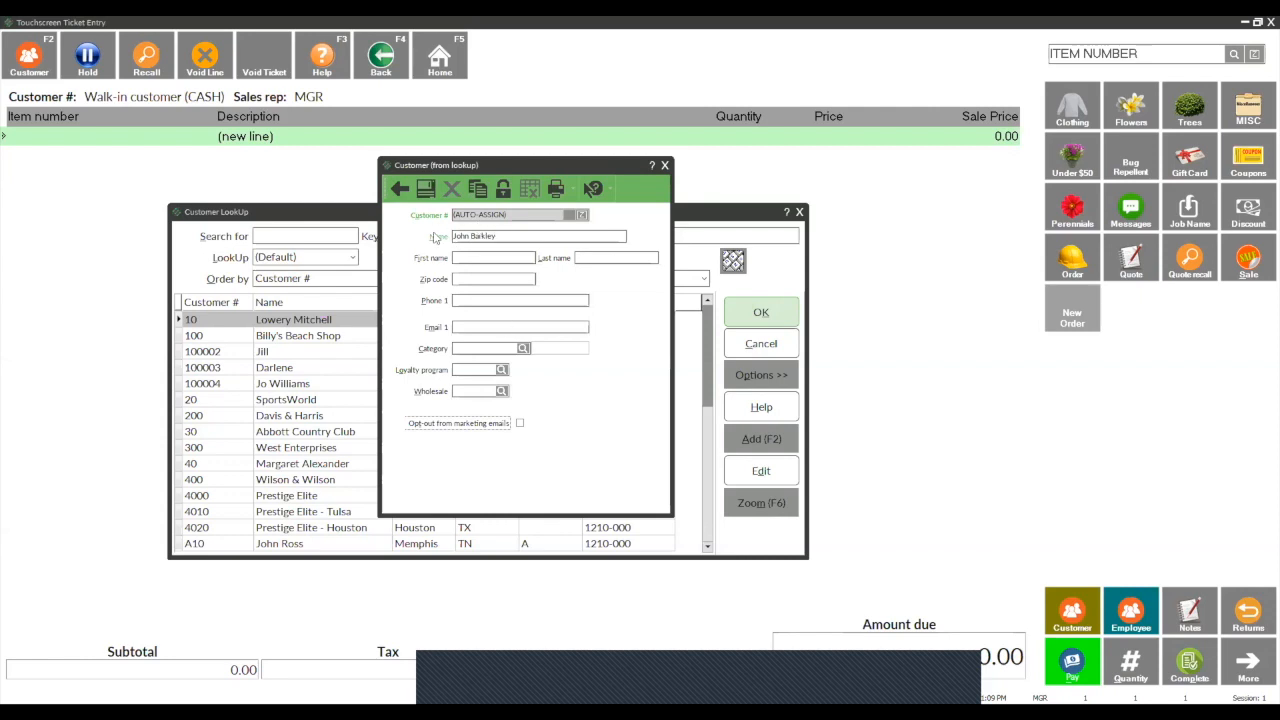
# - Fill in the new customer's phone number and e-mail address
pyautogui.click(464, 302)
pyautogui.write('603-555-8947')
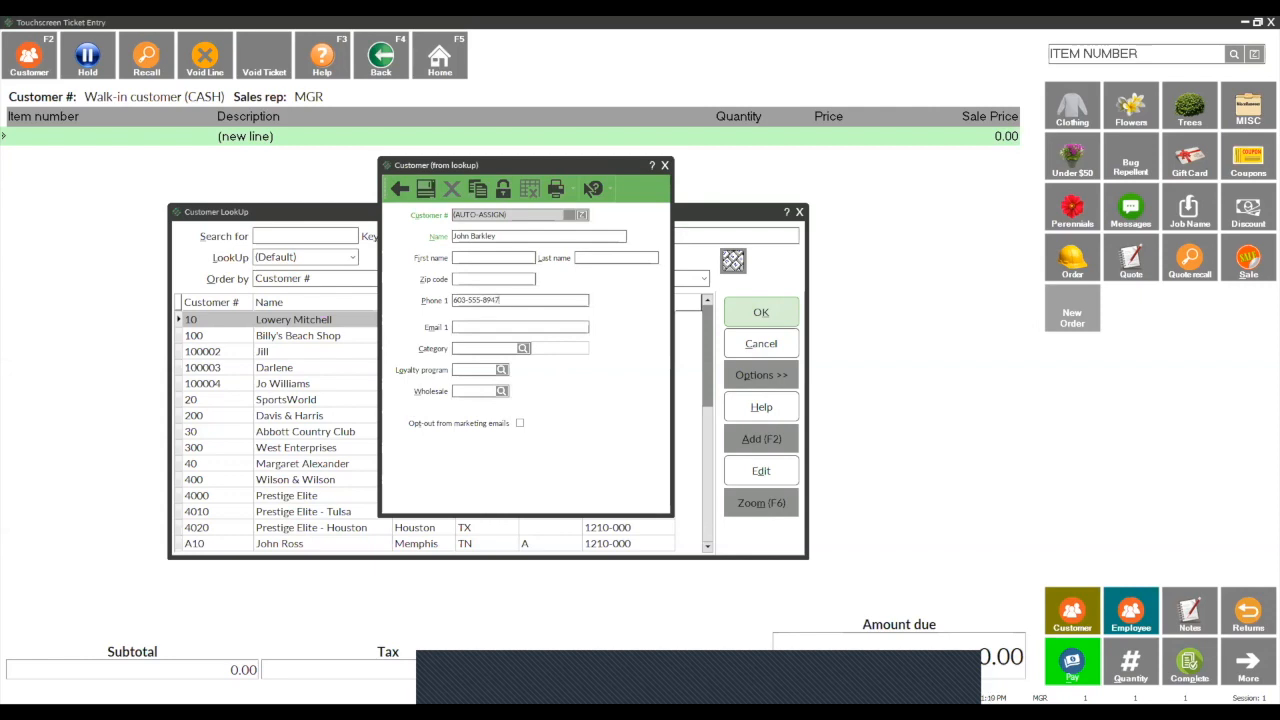
pyautogui.click(481, 325)
# - Set the new customer's loyalty program to LOYALTY-1 and view the wholesale profile codes without choosing one
pyautogui.click(502, 370)
pyautogui.click(565, 377)
pyautogui.click(688, 485)
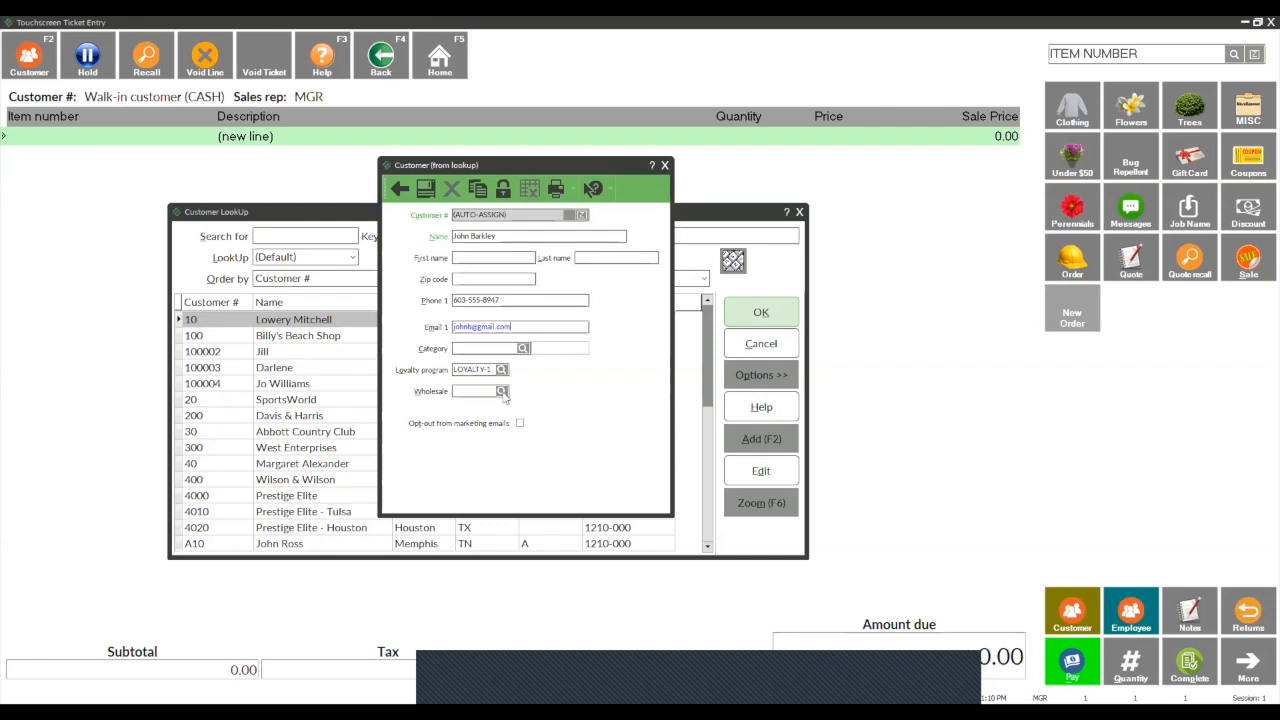
pyautogui.click(502, 392)
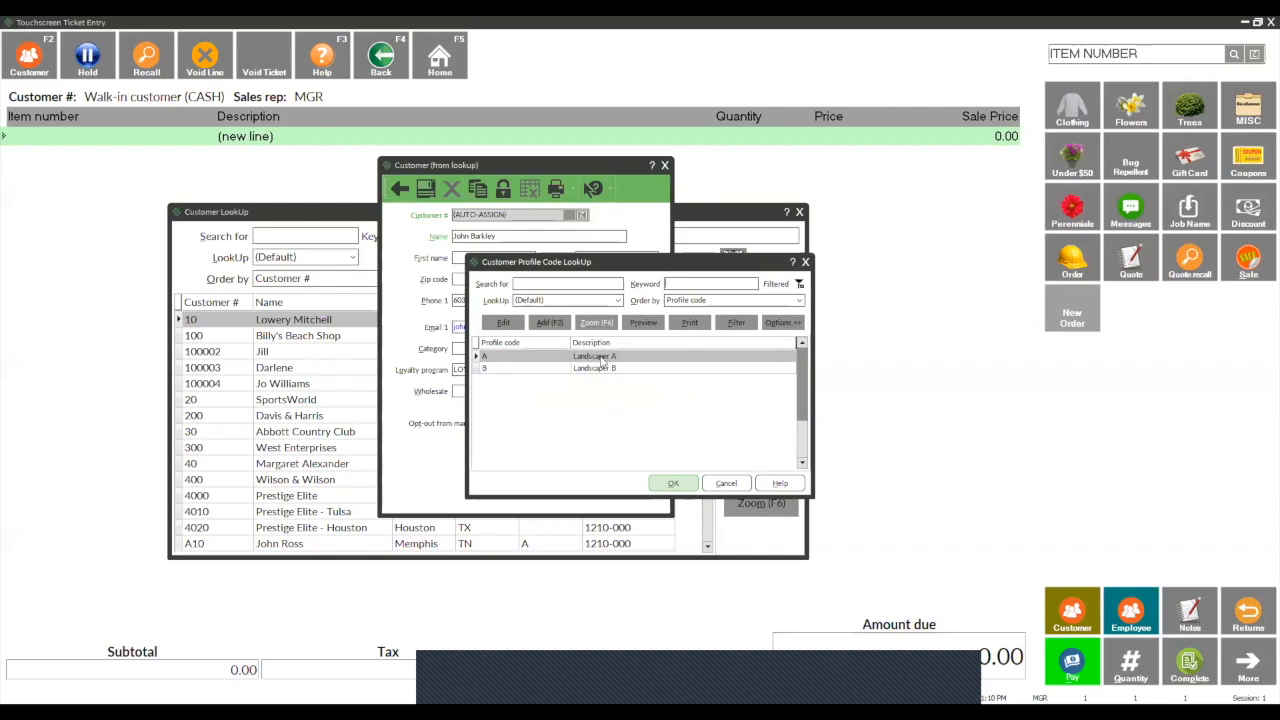
pyautogui.click(726, 483)
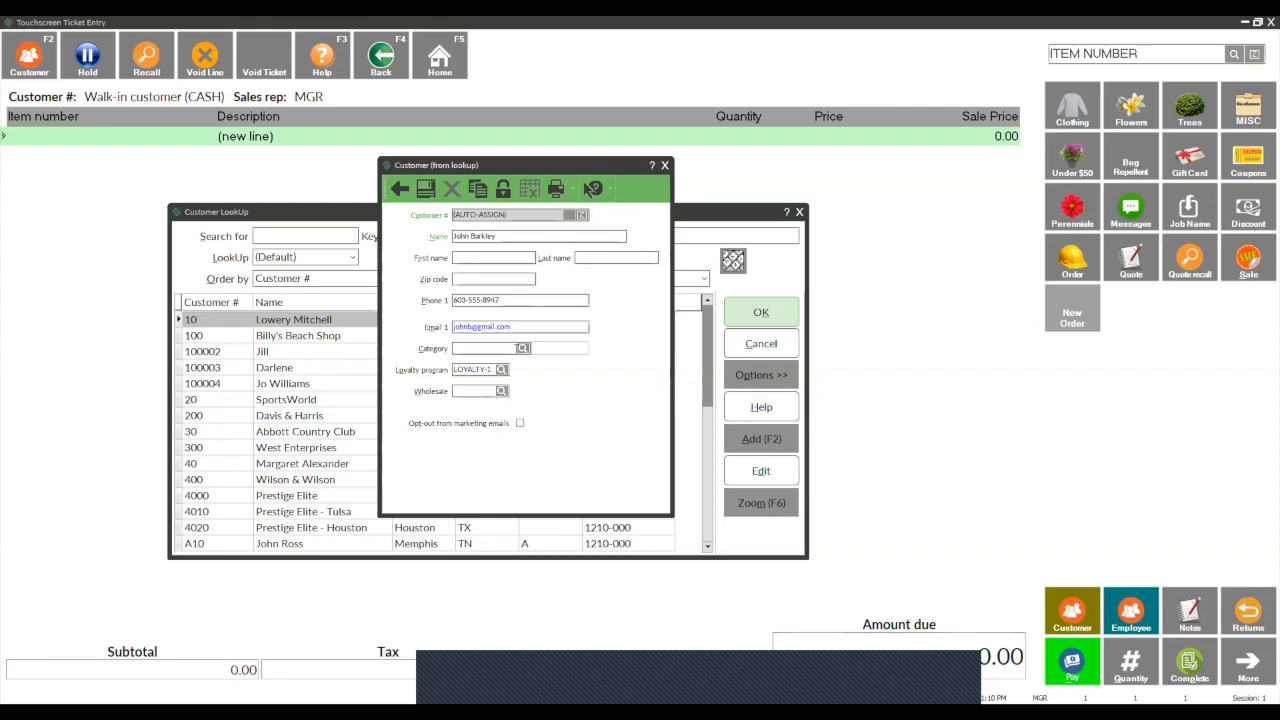
# - Set the new customer's category to RETAIL and save the customer record
pyautogui.click(523, 348)
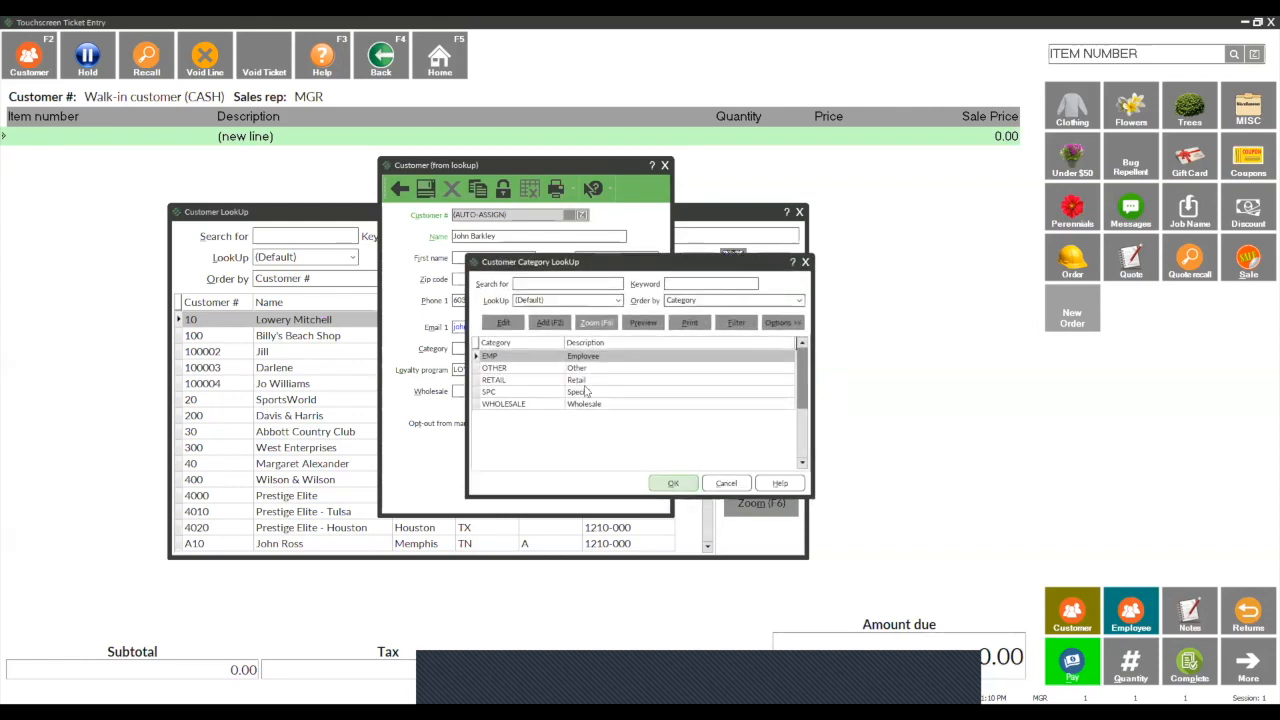
pyautogui.click(581, 382)
pyautogui.click(674, 484)
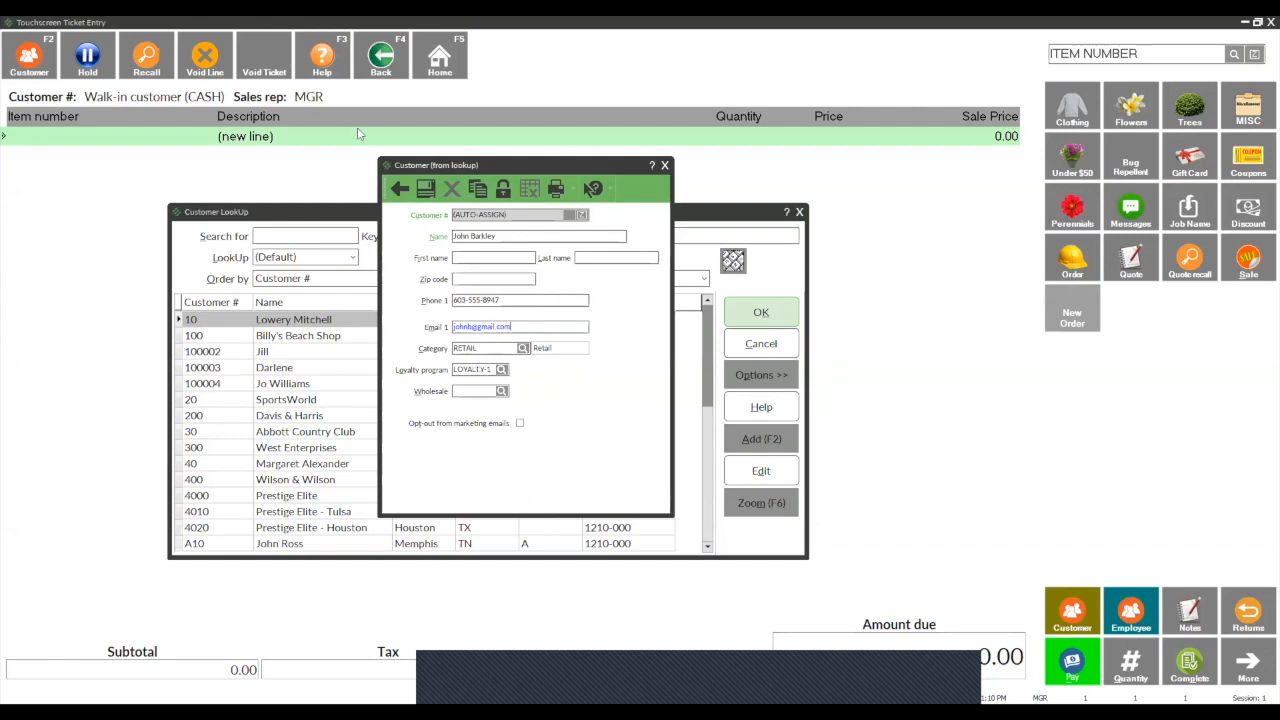
pyautogui.click(425, 188)
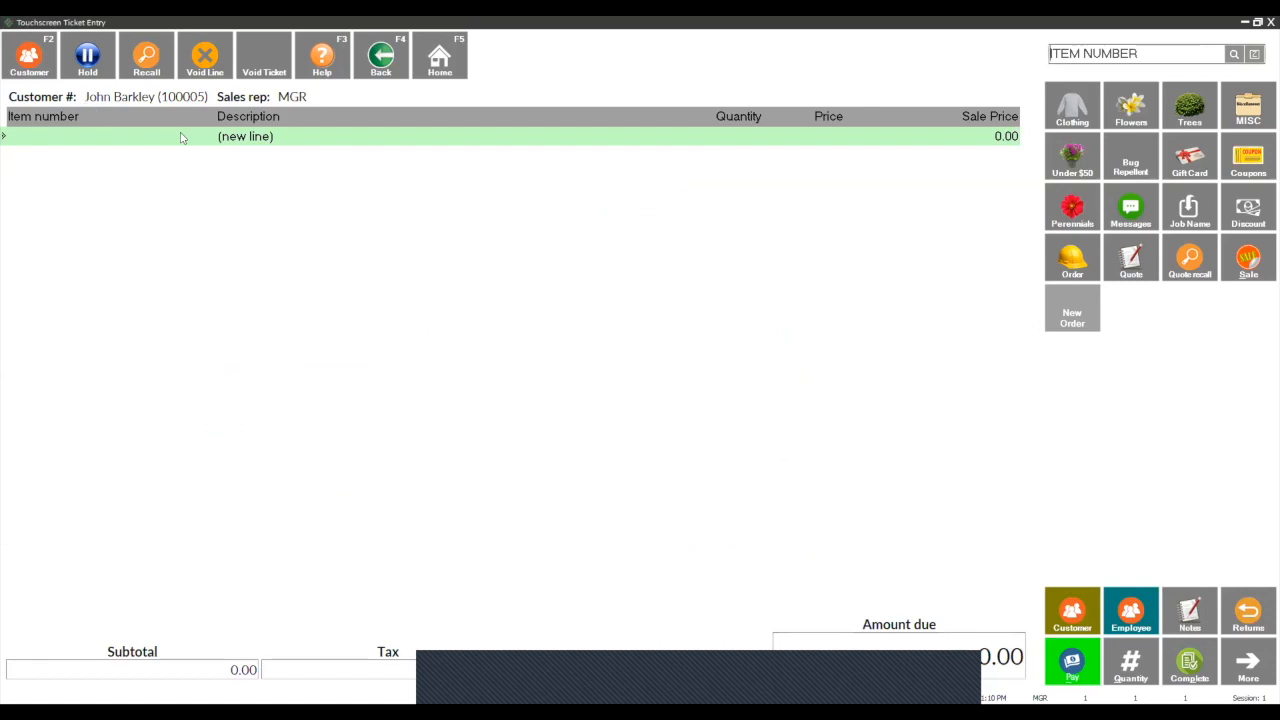
# - Leave ticket entry and check the add-on-the-fly permissions for items and customers in store 1's ticket settings
pyautogui.click(1266, 22)
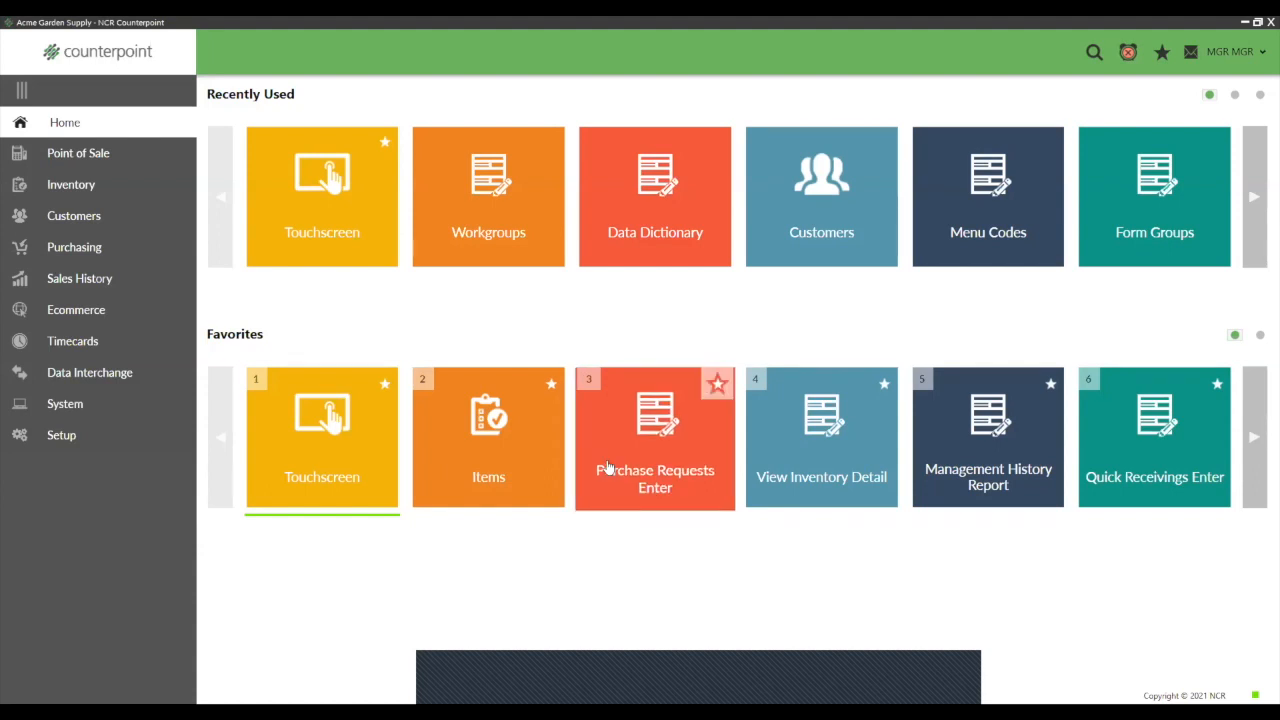
pyautogui.click(60, 435)
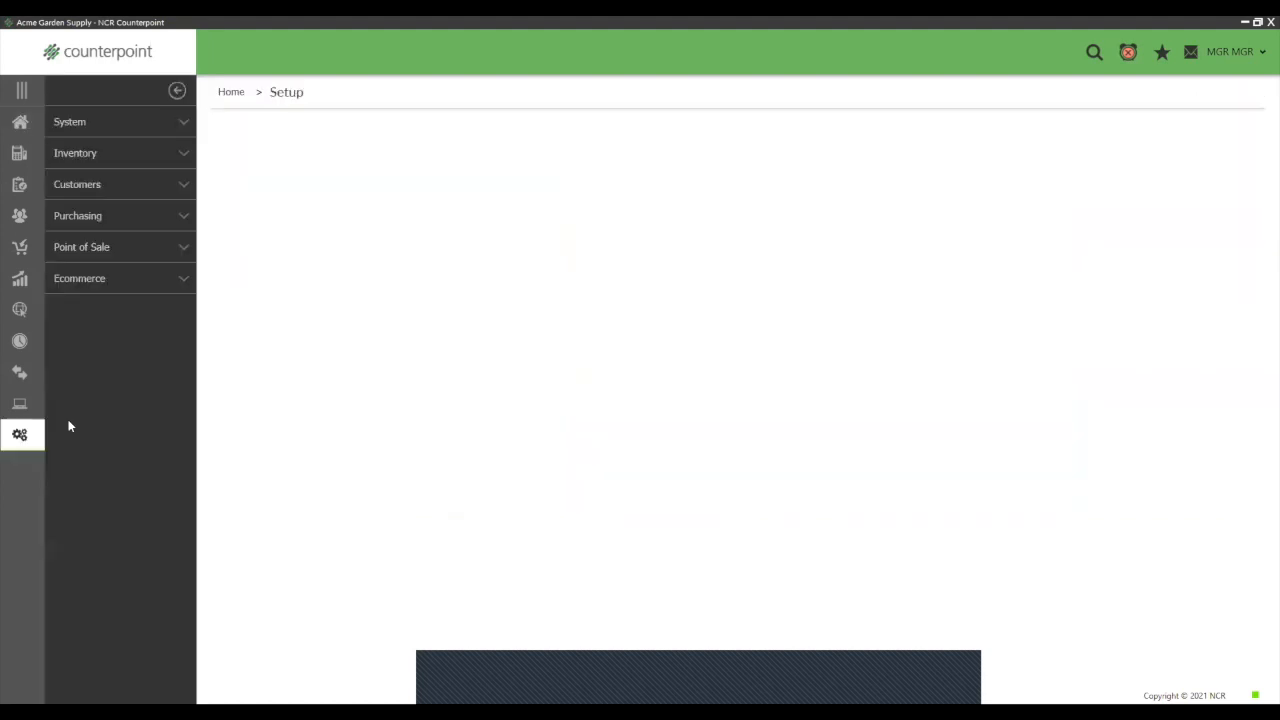
pyautogui.click(84, 249)
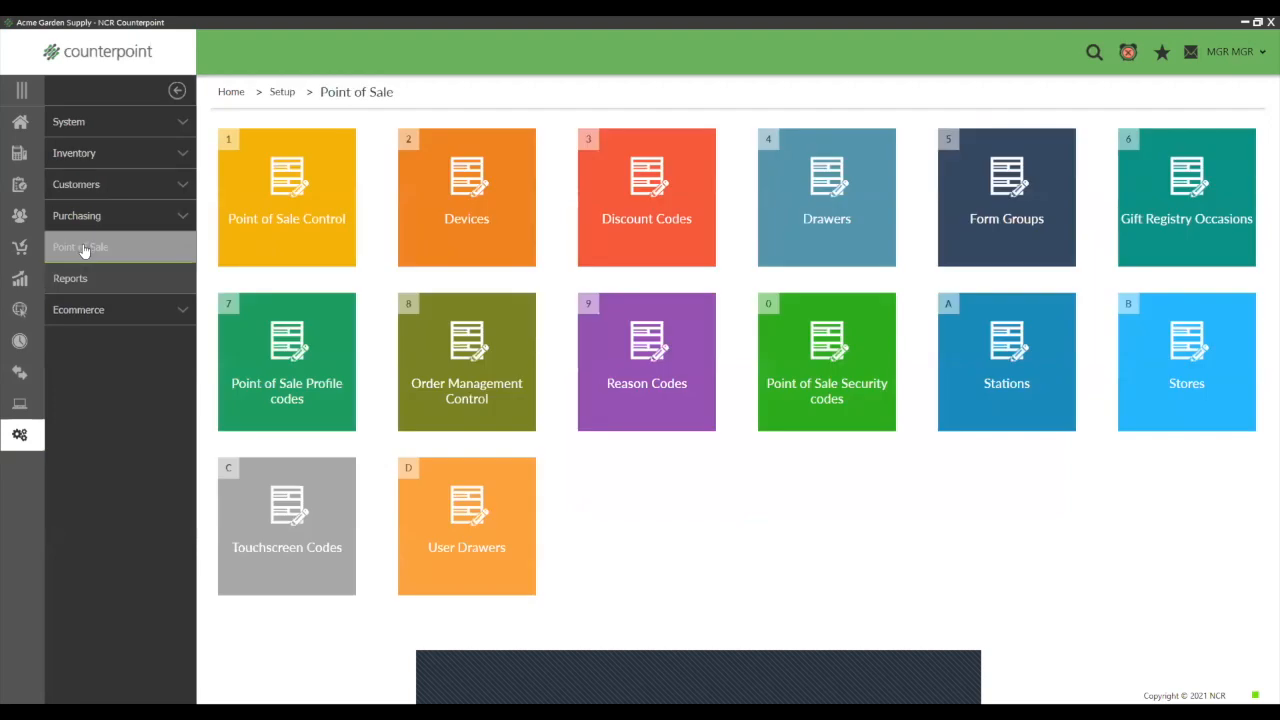
pyautogui.click(1220, 388)
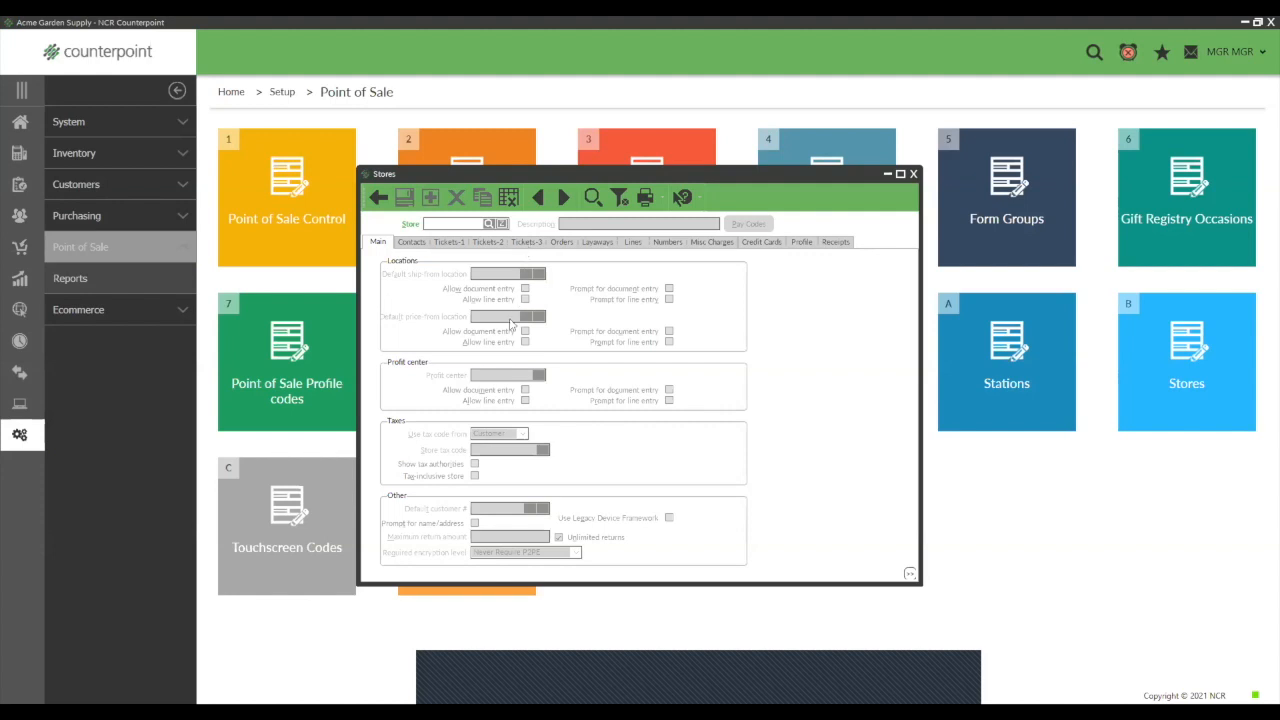
pyautogui.click(563, 197)
pyautogui.click(526, 242)
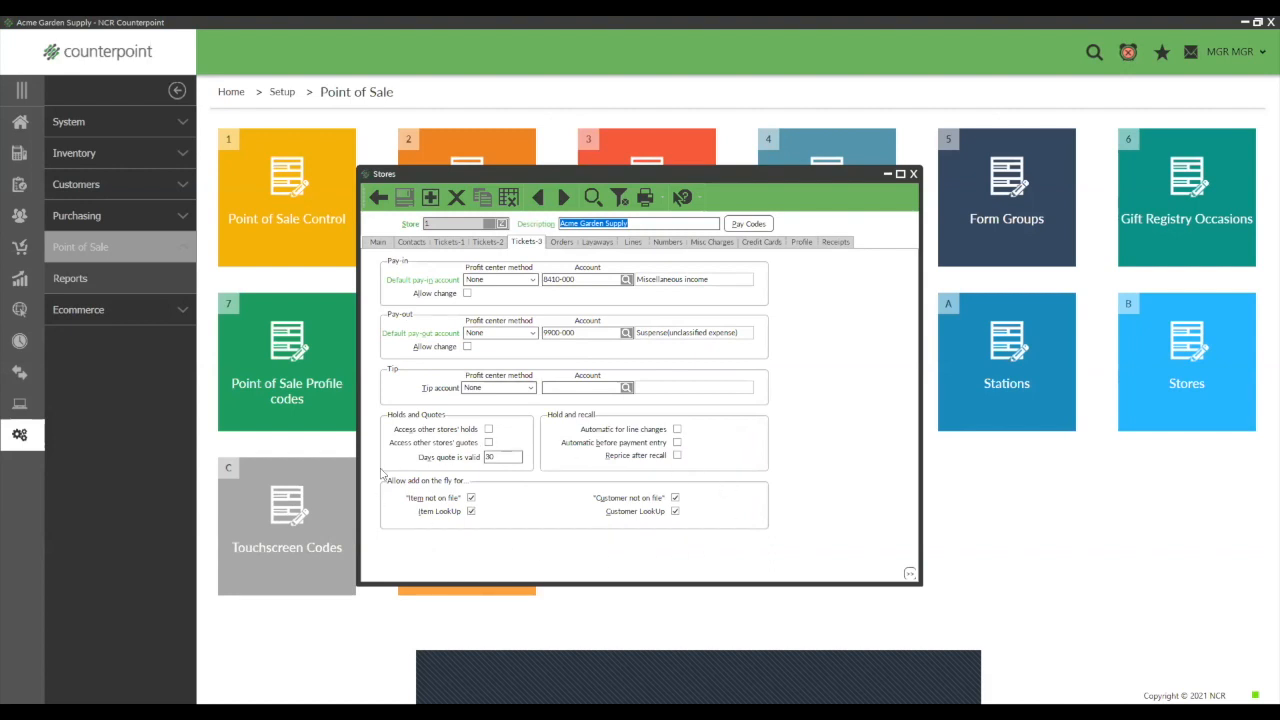
pyautogui.click(914, 175)
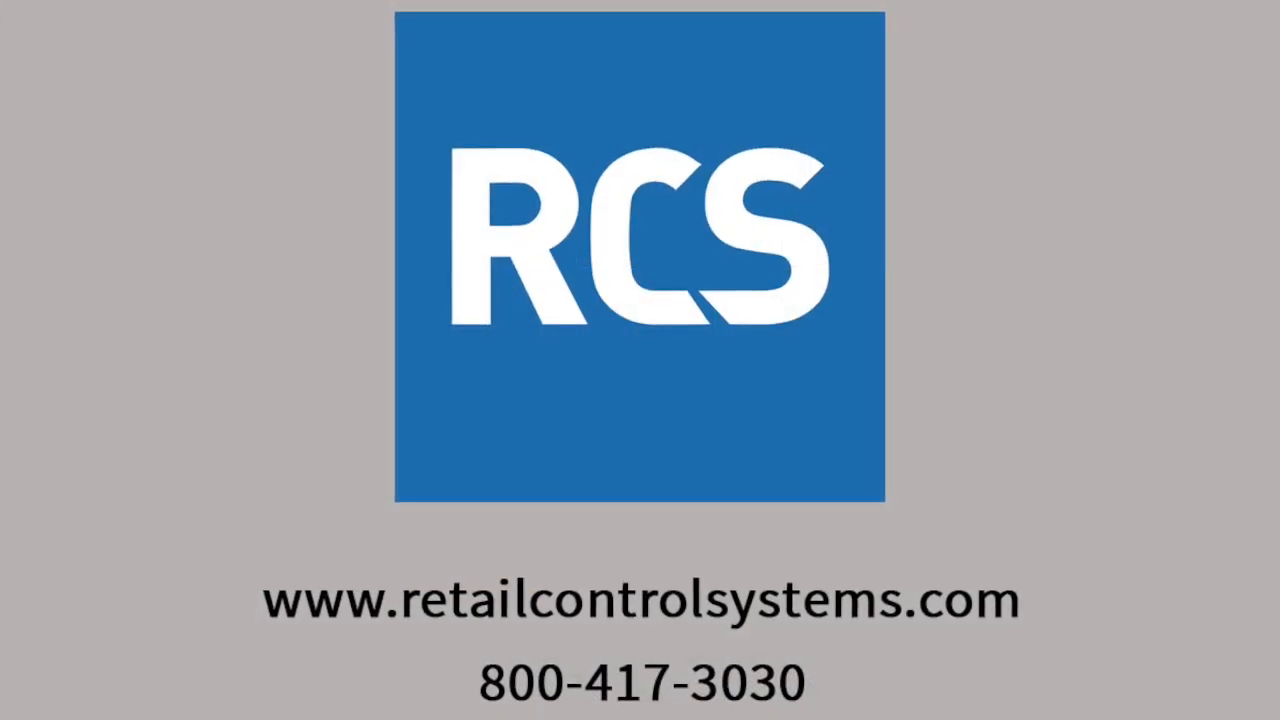